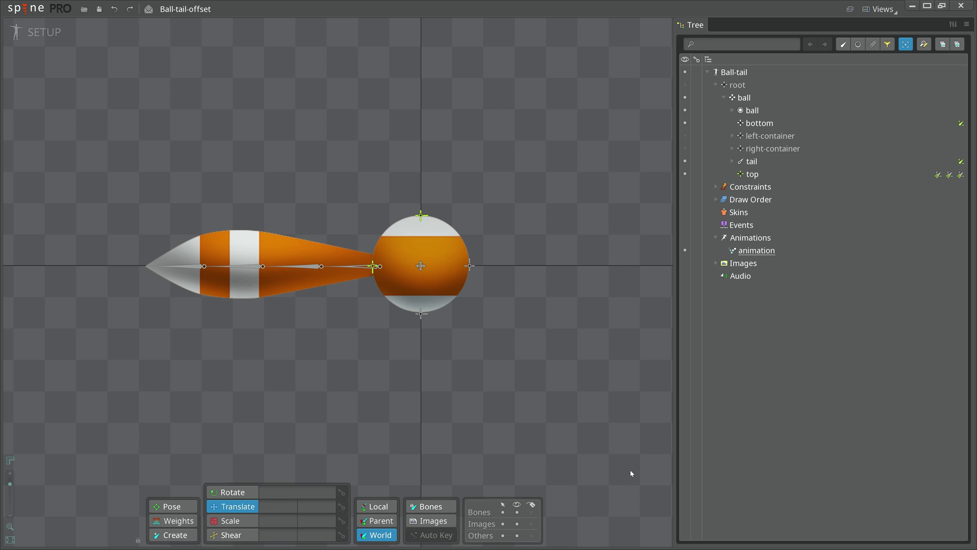
Switch to Animate mode and create a new animation named bounce-cycle
{"action": "left_click", "coordinate": [34, 31]}
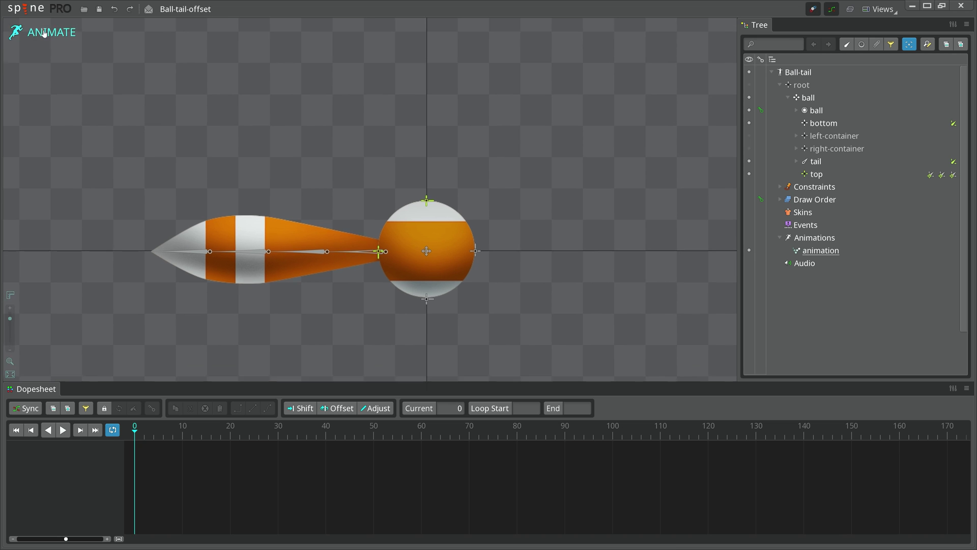
{"action": "left_click", "coordinate": [893, 238]}
{"action": "left_click", "coordinate": [857, 369]}
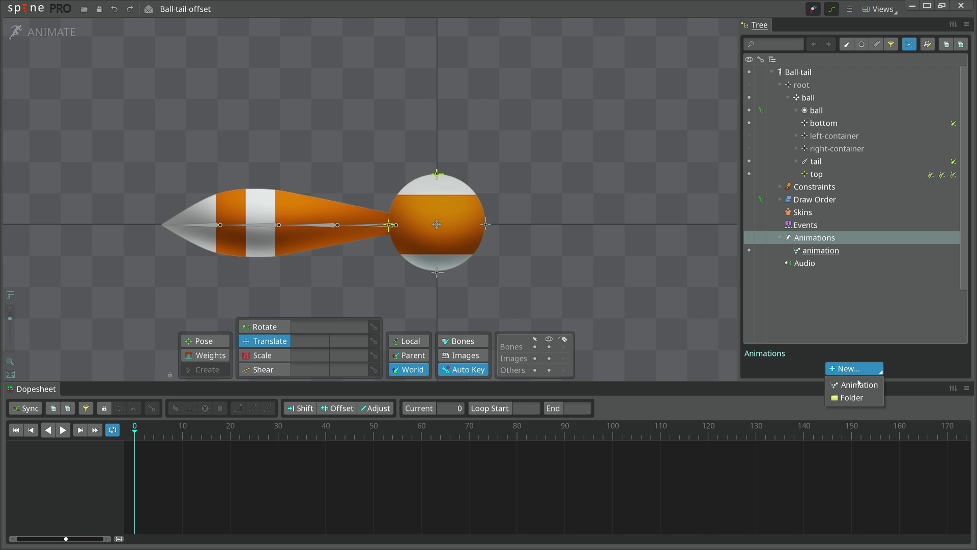
{"action": "left_click", "coordinate": [859, 385]}
{"action": "type", "text": "bounce-cycle"}
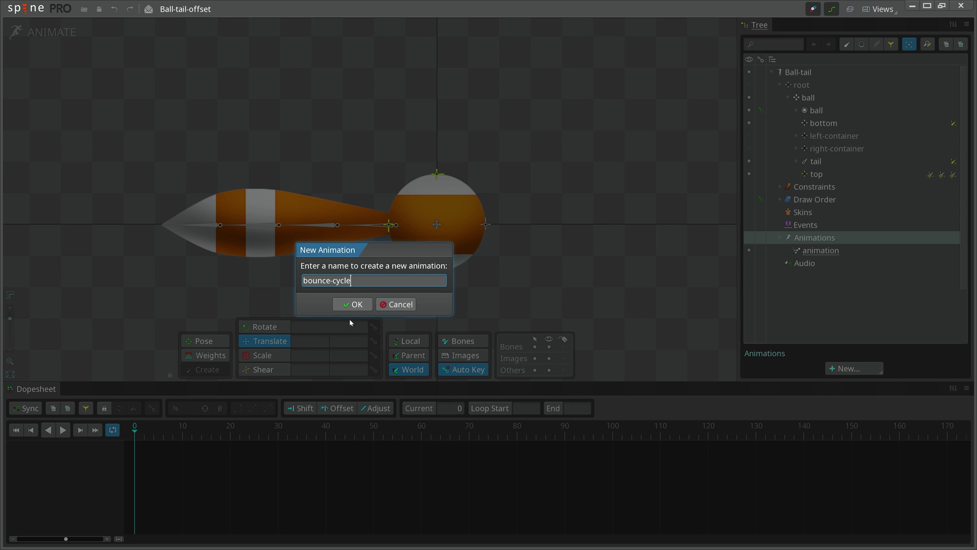
{"action": "left_click", "coordinate": [361, 304]}
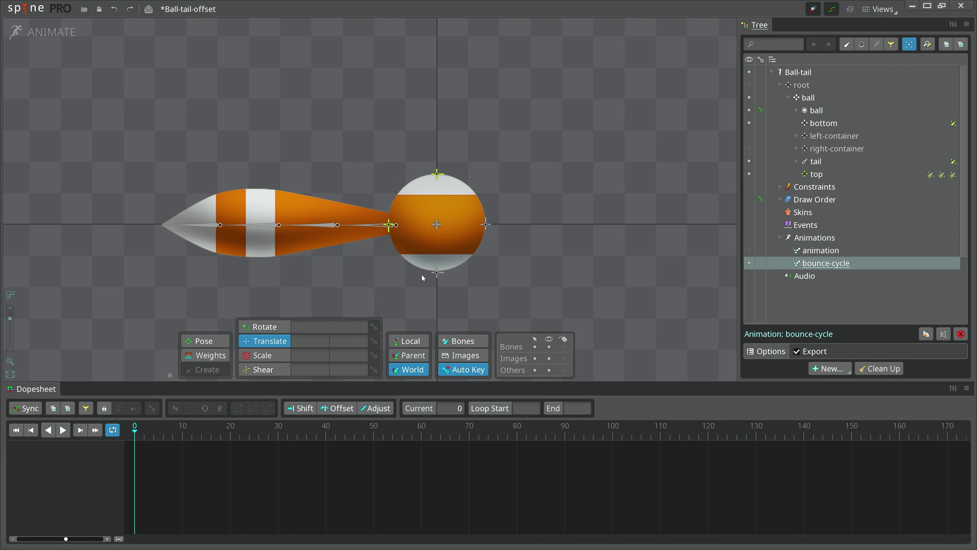
{"action": "scroll", "coordinate": [508, 296], "scroll_direction": "down", "scroll_amount": 2}
{"action": "scroll", "coordinate": [485, 283], "scroll_direction": "down", "scroll_amount": 2}
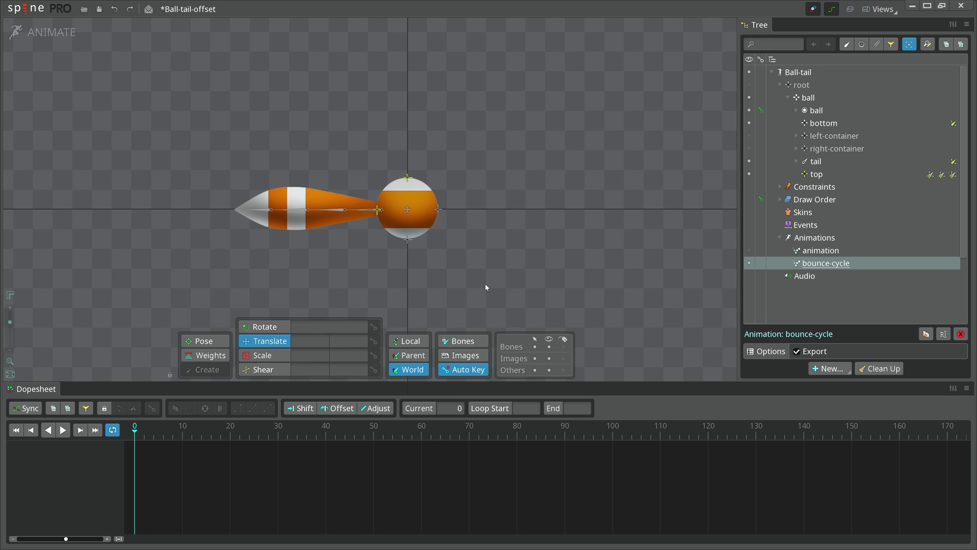
{"action": "scroll", "coordinate": [479, 300], "scroll_direction": "down", "scroll_amount": 1}
{"action": "scroll", "coordinate": [499, 304], "scroll_direction": "down", "scroll_amount": 1}
{"action": "scroll", "coordinate": [481, 282], "scroll_direction": "down", "scroll_amount": 2}
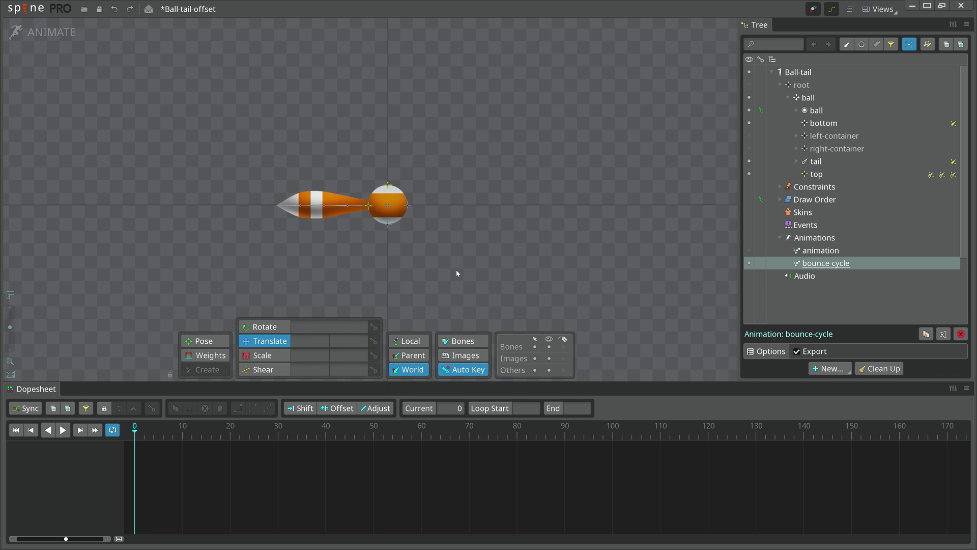
{"action": "scroll", "coordinate": [427, 283], "scroll_direction": "up", "scroll_amount": 1}
{"action": "scroll", "coordinate": [397, 267], "scroll_direction": "down", "scroll_amount": 1}
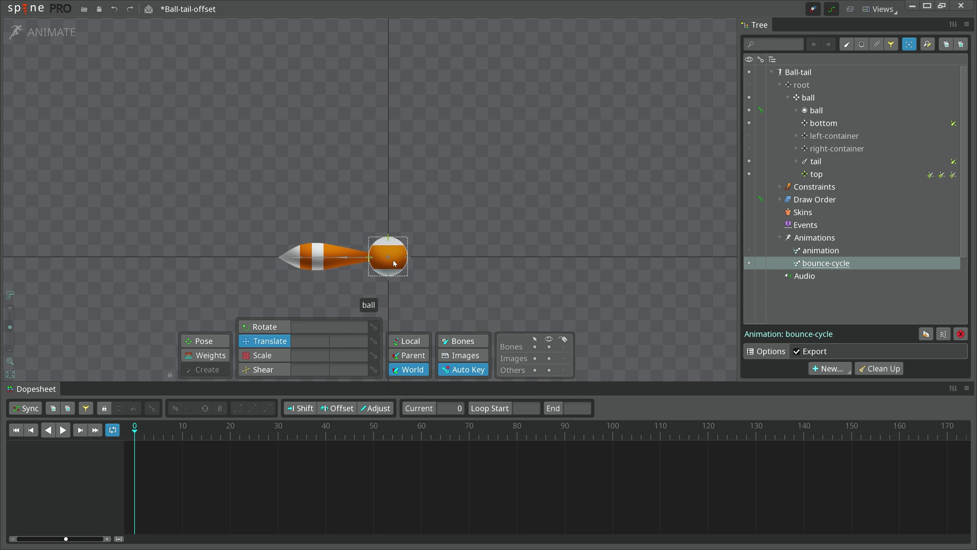
Lift the ball bone near the top of the view and key ball and top translation at frame 0
{"action": "key", "text": "alt+t"}
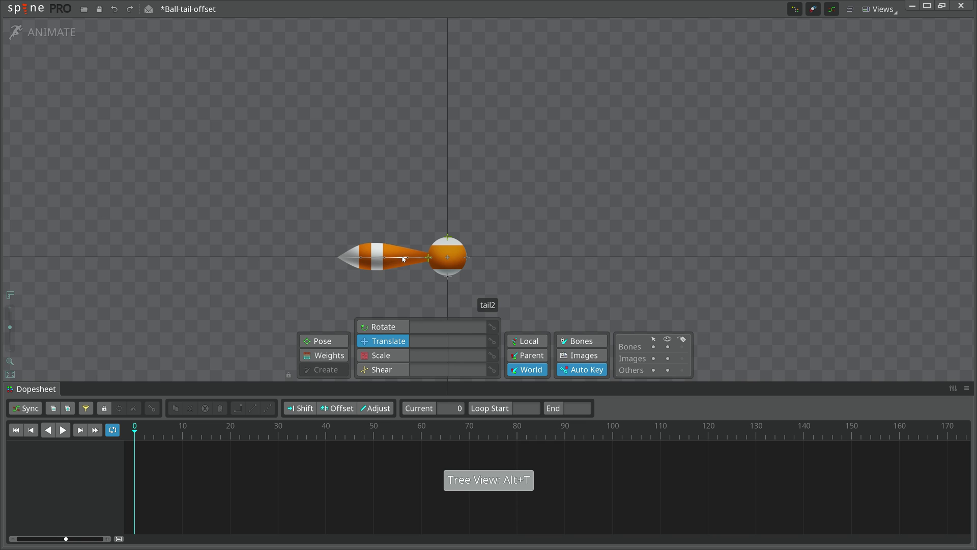
{"action": "left_click", "coordinate": [448, 262]}
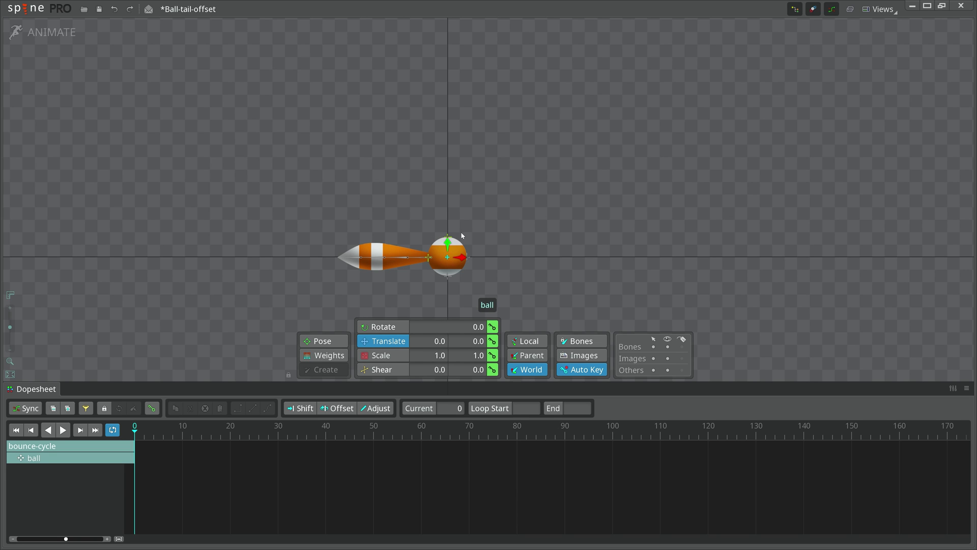
{"action": "left_click_drag", "start_coordinate": [447, 243], "coordinate": [462, 37]}
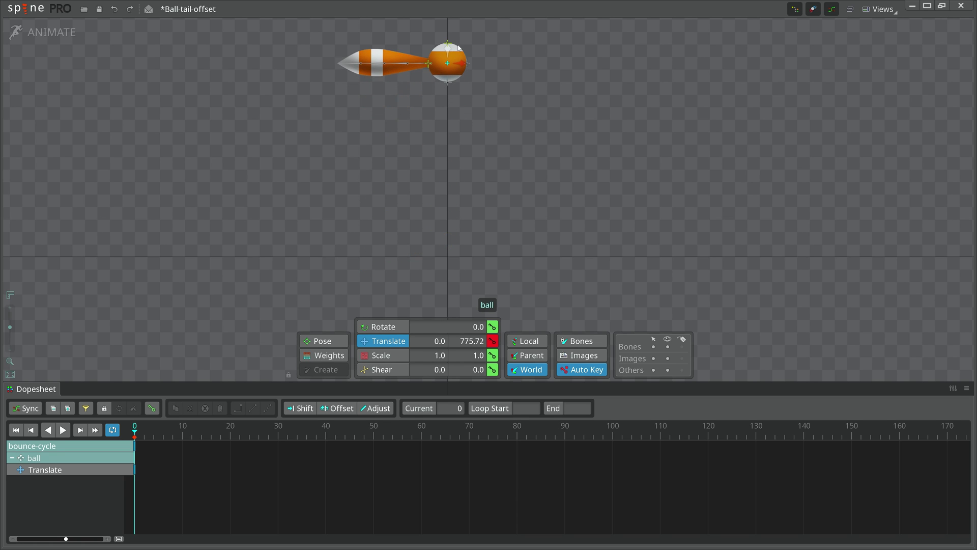
{"action": "left_click_drag", "start_coordinate": [461, 37], "coordinate": [462, 22]}
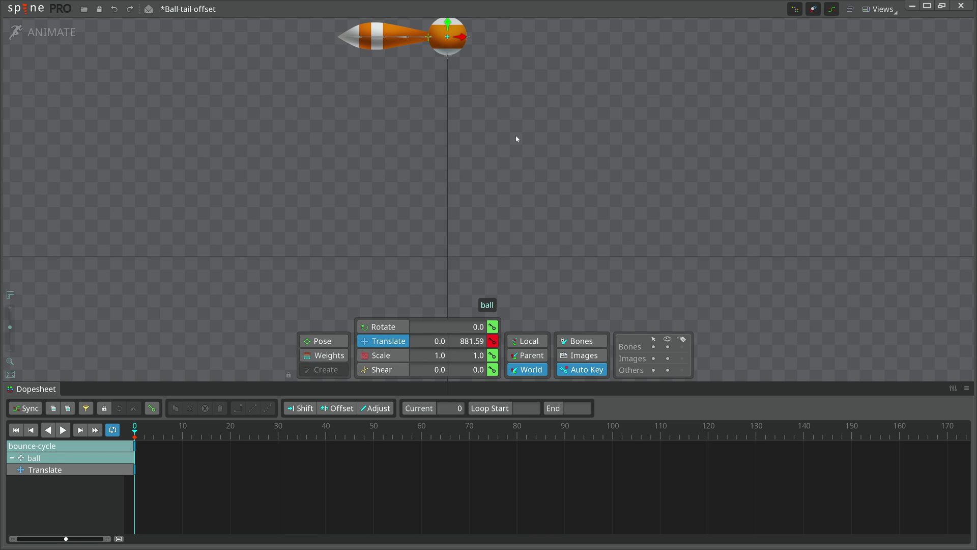
{"action": "scroll", "coordinate": [506, 165], "scroll_direction": "down", "scroll_amount": 2}
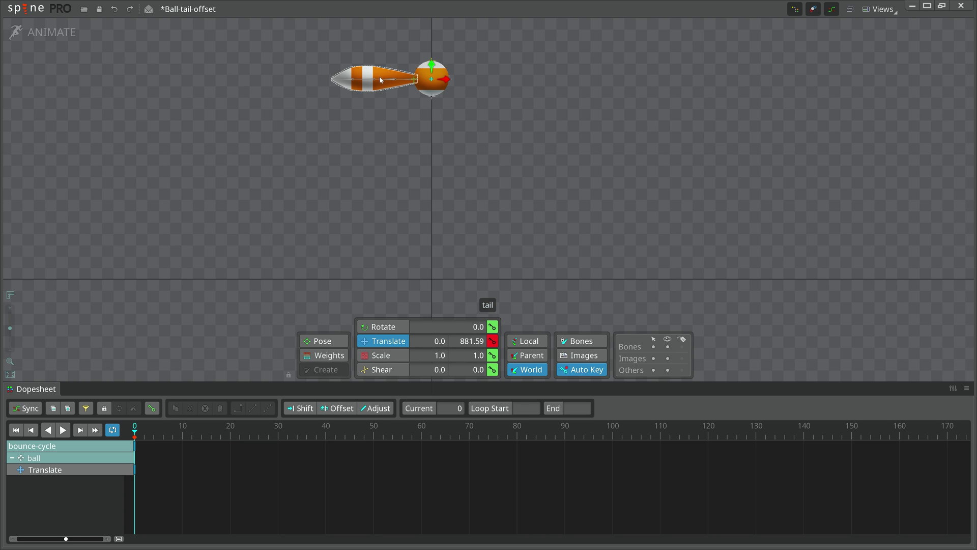
{"action": "left_click", "coordinate": [432, 65], "text": "ctrl"}
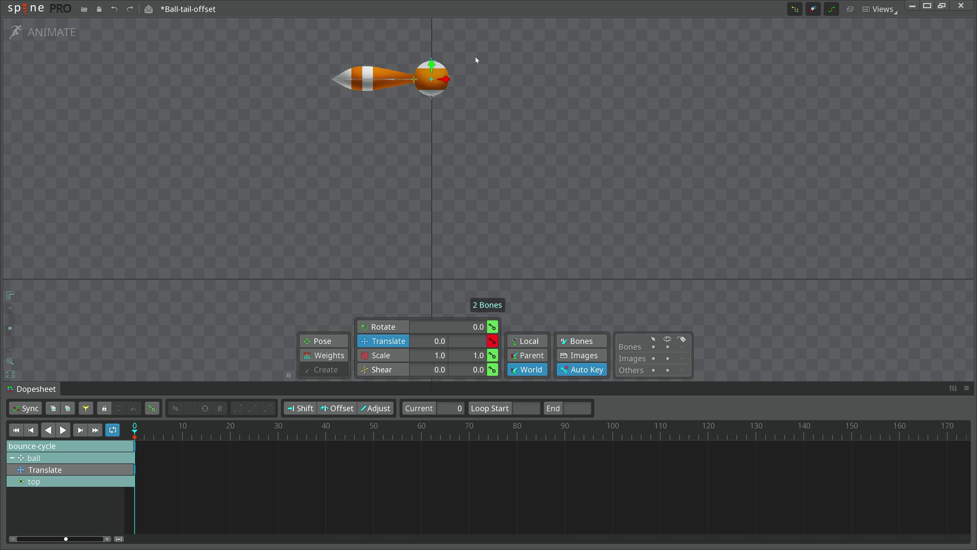
{"action": "key", "text": "l"}
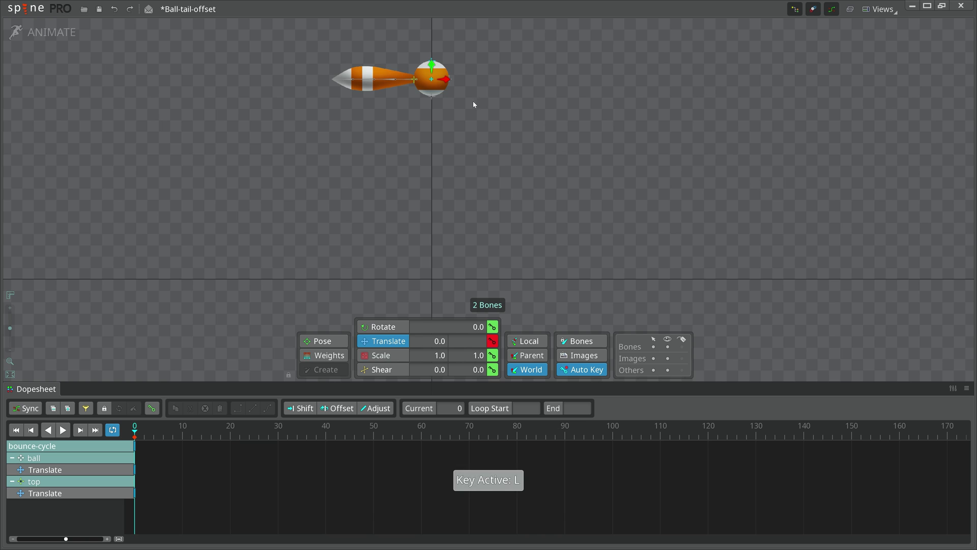
{"action": "left_click_drag", "start_coordinate": [301, 436], "coordinate": [287, 435]}
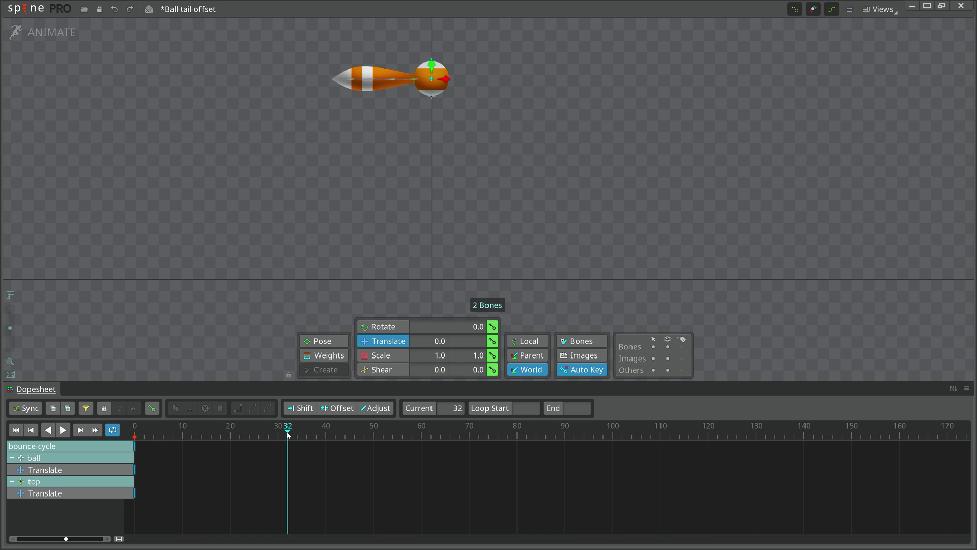
Key both bones at frame 32, then lower the ball to the ground and key it at frame 16
{"action": "key", "text": "l"}
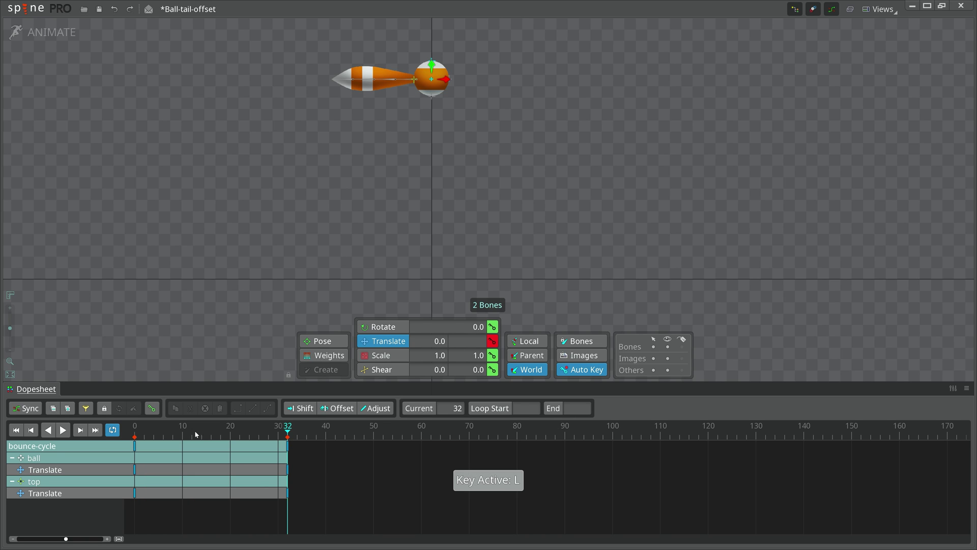
{"action": "left_click", "coordinate": [211, 432]}
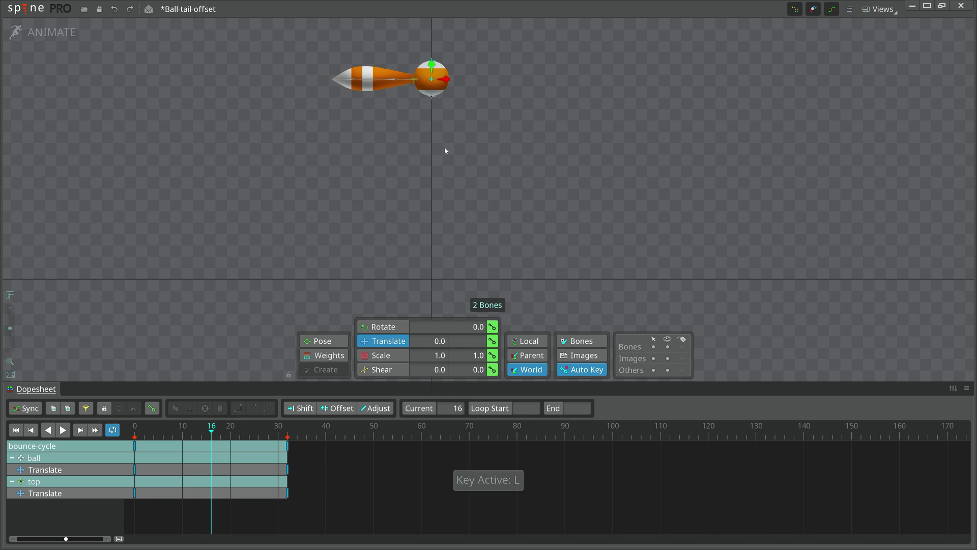
{"action": "left_click", "coordinate": [468, 135]}
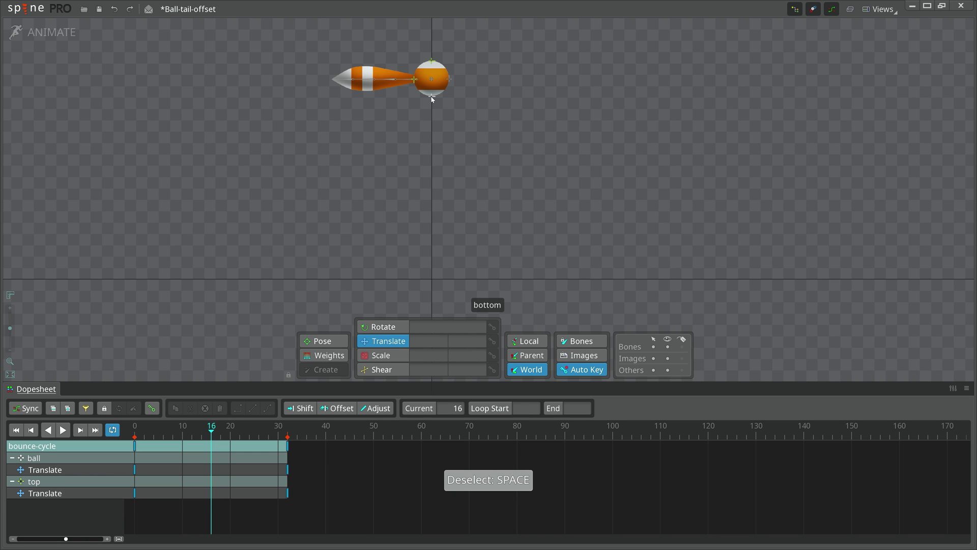
{"action": "left_click", "coordinate": [434, 83]}
{"action": "mouse_move", "coordinate": [433, 68]}
{"action": "left_mouse_down"}
{"action": "mouse_move", "coordinate": [432, 259]}
{"action": "mouse_move", "coordinate": [441, 254]}
{"action": "left_mouse_up"}
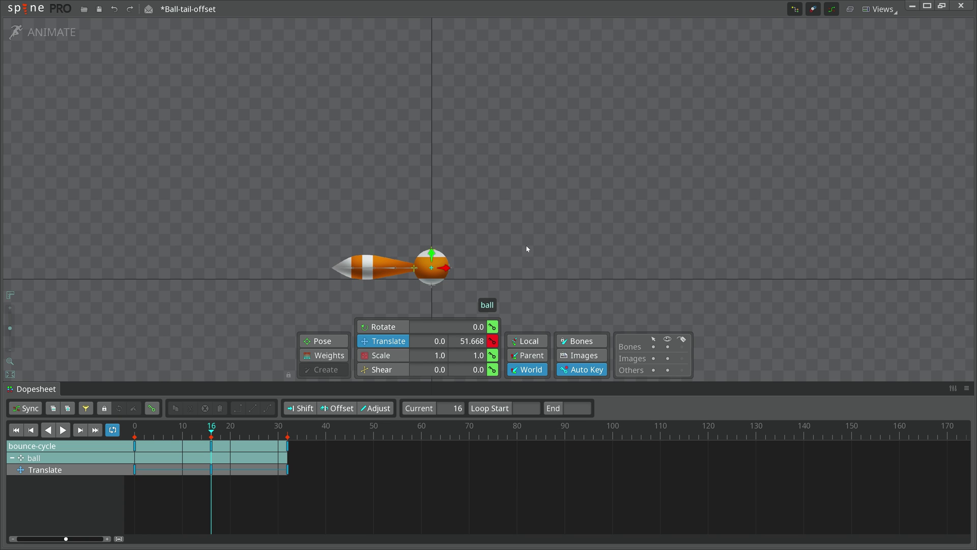
{"action": "key", "text": "f"}
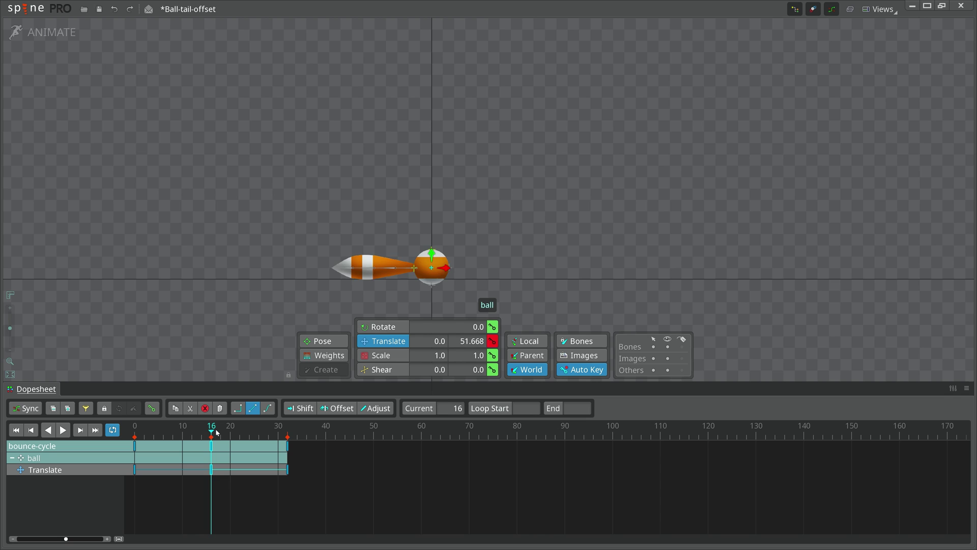
Step to frame 17 and preview the bounce
{"action": "key", "text": "r"}
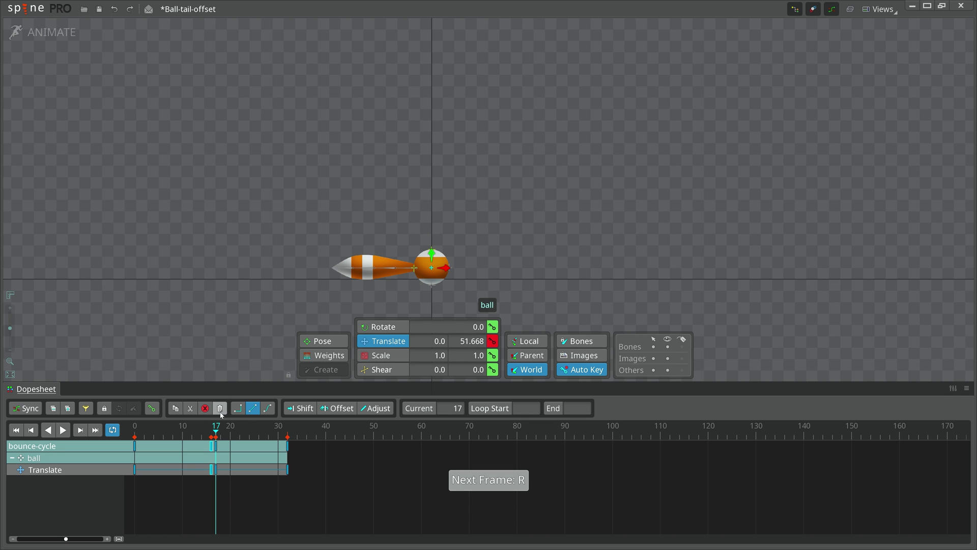
{"action": "key", "text": "l"}
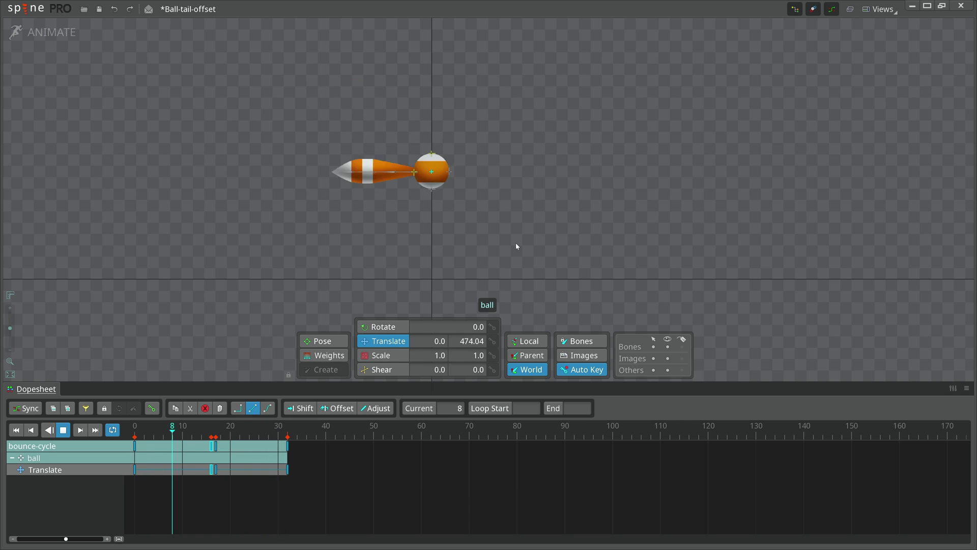
{"action": "key", "text": "l"}
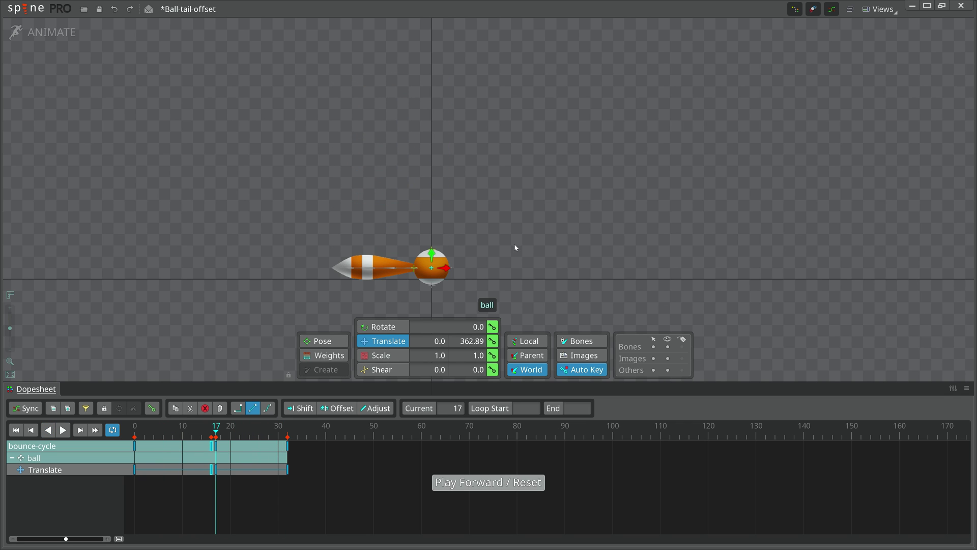
Give the ball's keys Bezier interpolation and break the curve into a sharp V at frame 17
{"action": "key", "text": "alt+g"}
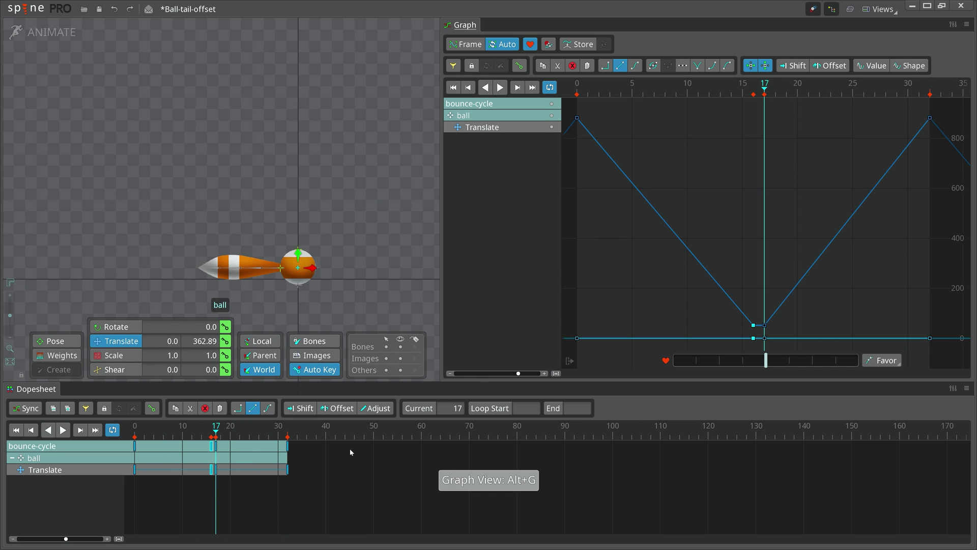
{"action": "left_click", "coordinate": [266, 408]}
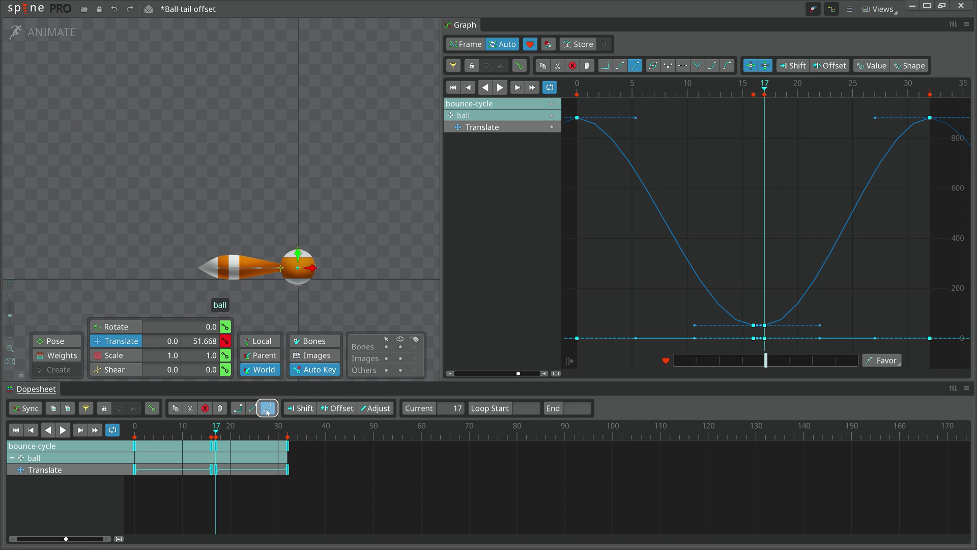
{"action": "key", "text": "space"}
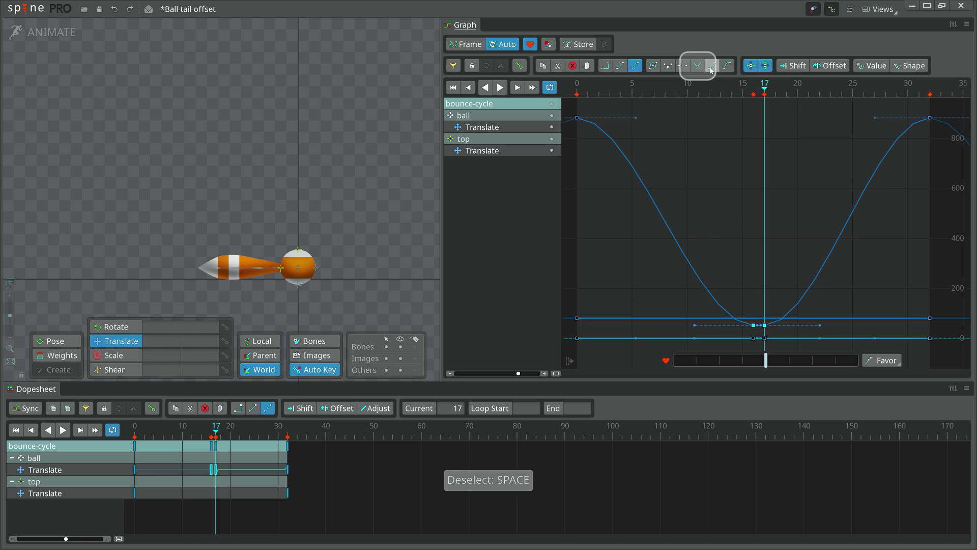
{"action": "left_click", "coordinate": [697, 65]}
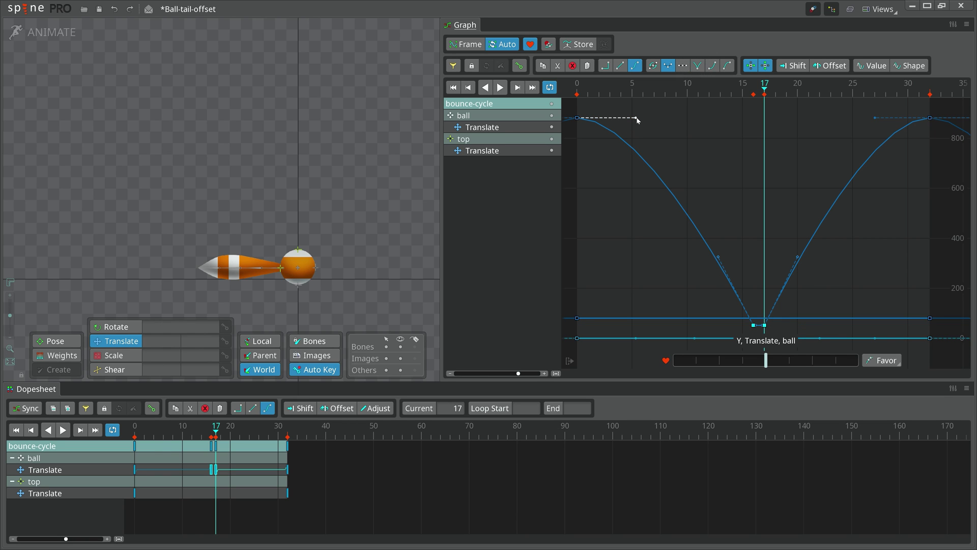
Lengthen the easing at the frame-0 and frame-32 peaks and steepen the frame-17 impact
{"action": "left_click_drag", "start_coordinate": [637, 120], "coordinate": [664, 117]}
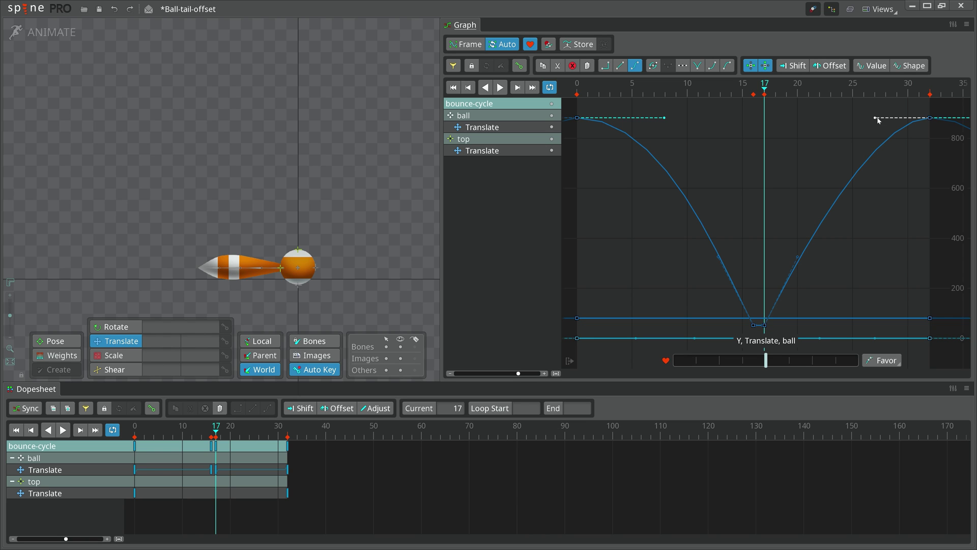
{"action": "left_click_drag", "start_coordinate": [877, 121], "coordinate": [844, 119]}
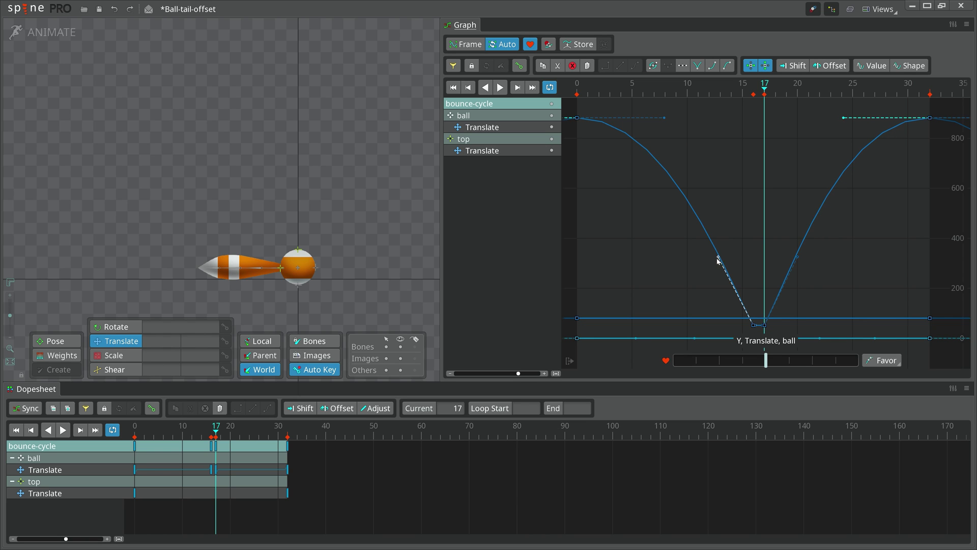
{"action": "left_click_drag", "start_coordinate": [718, 262], "coordinate": [723, 251]}
{"action": "left_click_drag", "start_coordinate": [796, 255], "coordinate": [793, 252]}
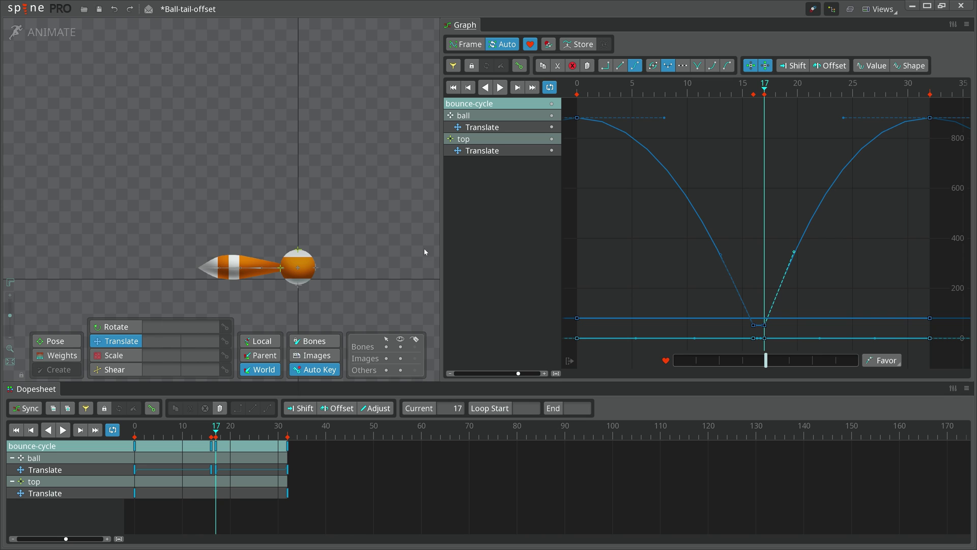
Preview the bounce, then squash the top bone at frame 16 and raise it at frame 17
{"action": "key", "text": "l"}
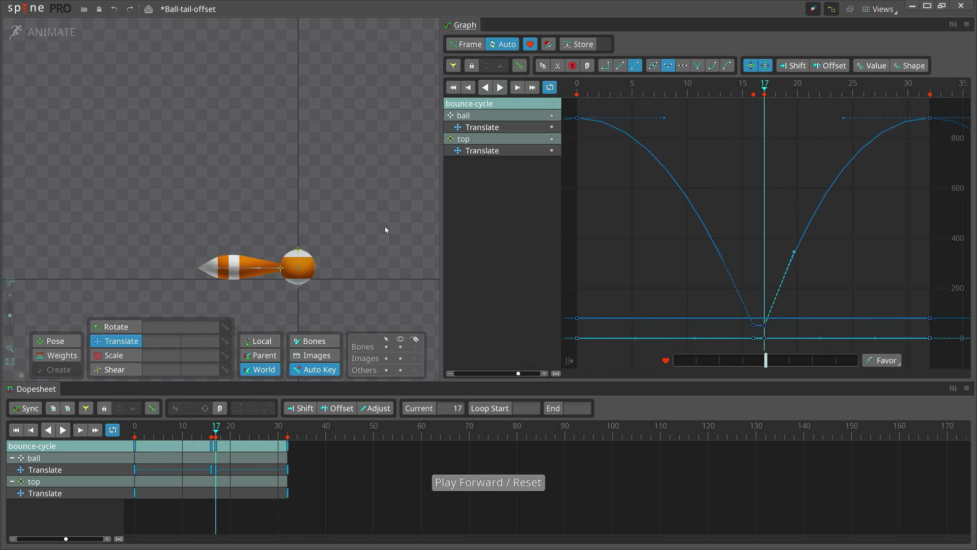
{"action": "key", "text": "l"}
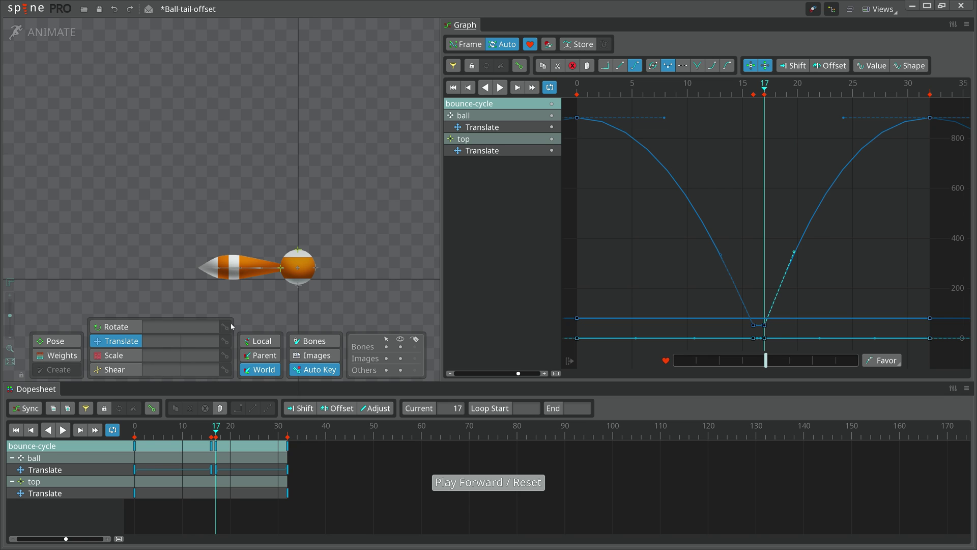
{"action": "left_click", "coordinate": [298, 252]}
{"action": "key", "text": "f"}
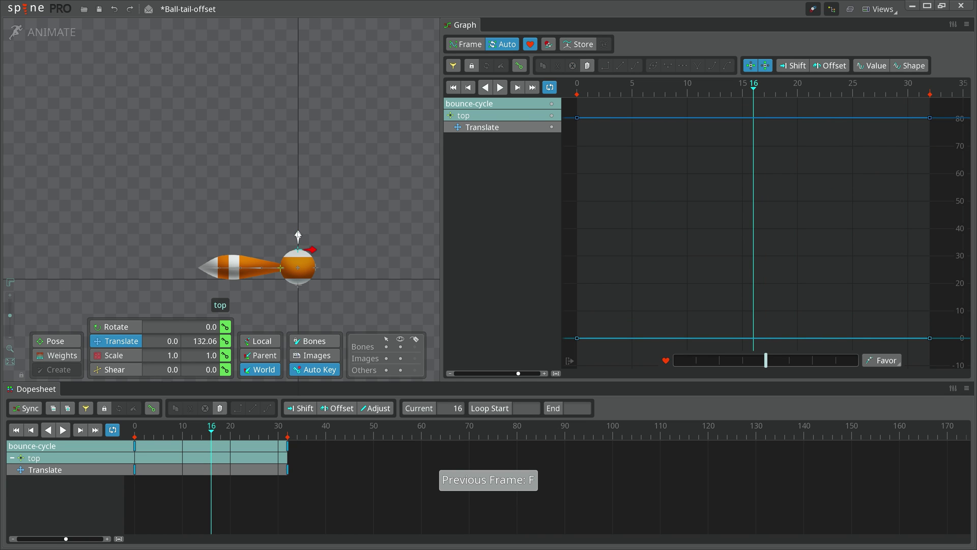
{"action": "left_click_drag", "start_coordinate": [299, 237], "coordinate": [304, 246]}
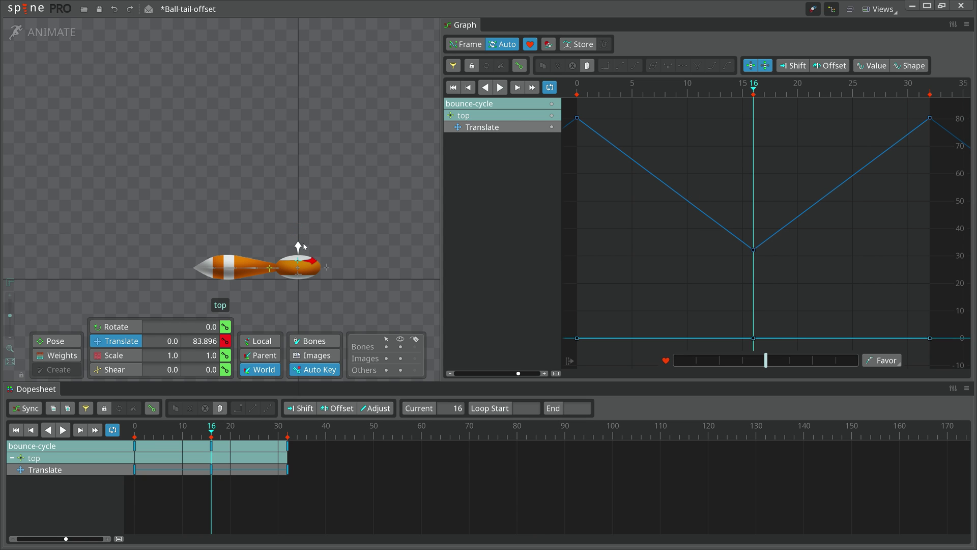
{"action": "key", "text": "r"}
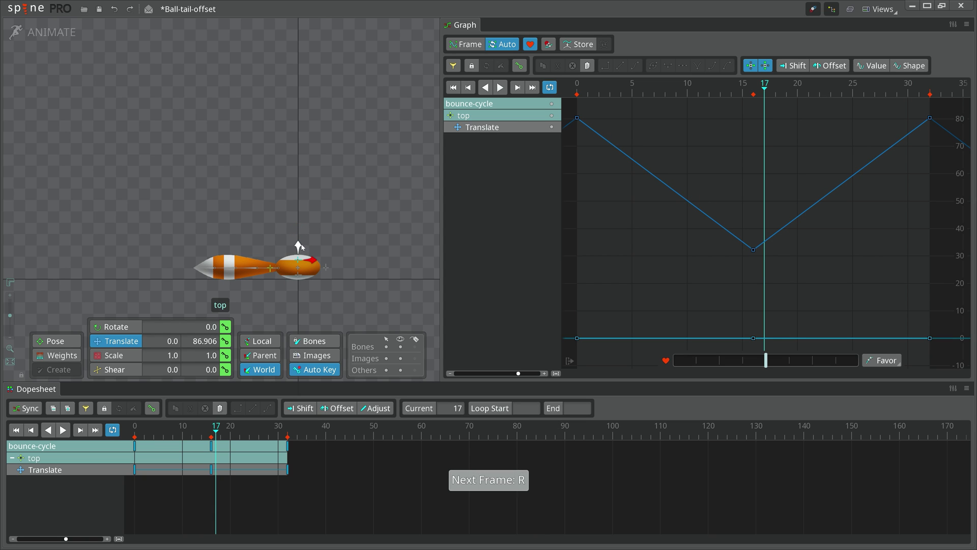
{"action": "left_click_drag", "start_coordinate": [298, 246], "coordinate": [298, 243]}
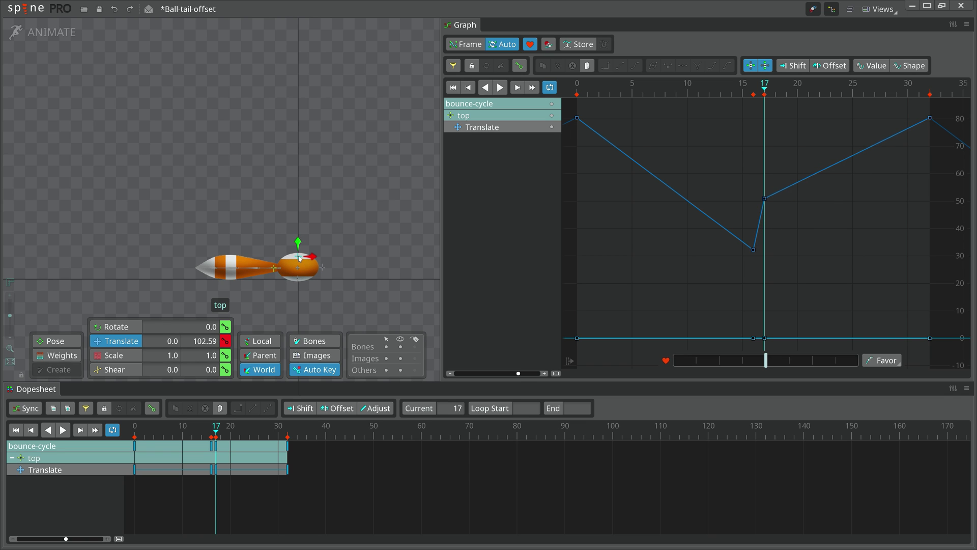
Lift the ball's frame-17 key higher and stretch the top bone upward at frame 15
{"action": "left_click", "coordinate": [300, 258]}
{"action": "key", "text": "r"}
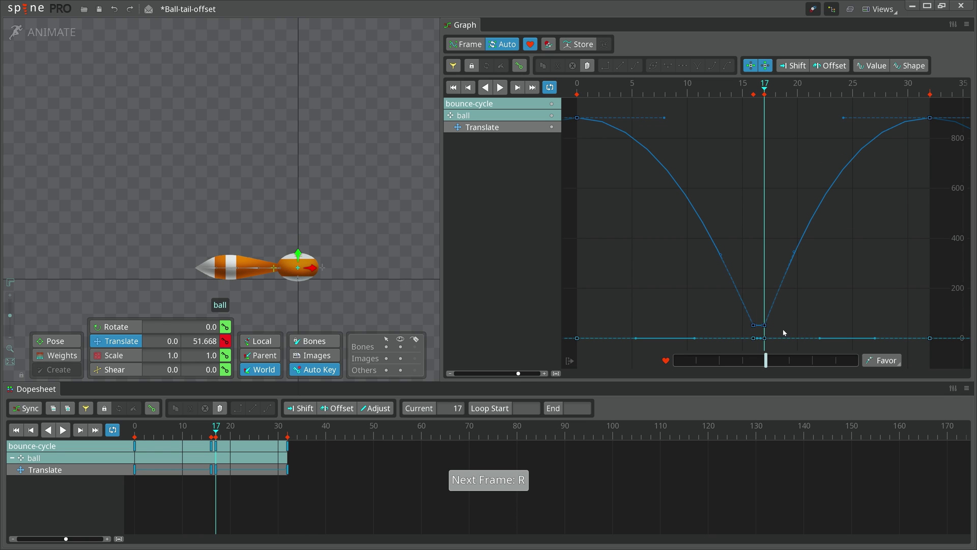
{"action": "left_click_drag", "start_coordinate": [765, 325], "coordinate": [759, 324]}
{"action": "key", "text": "f"}
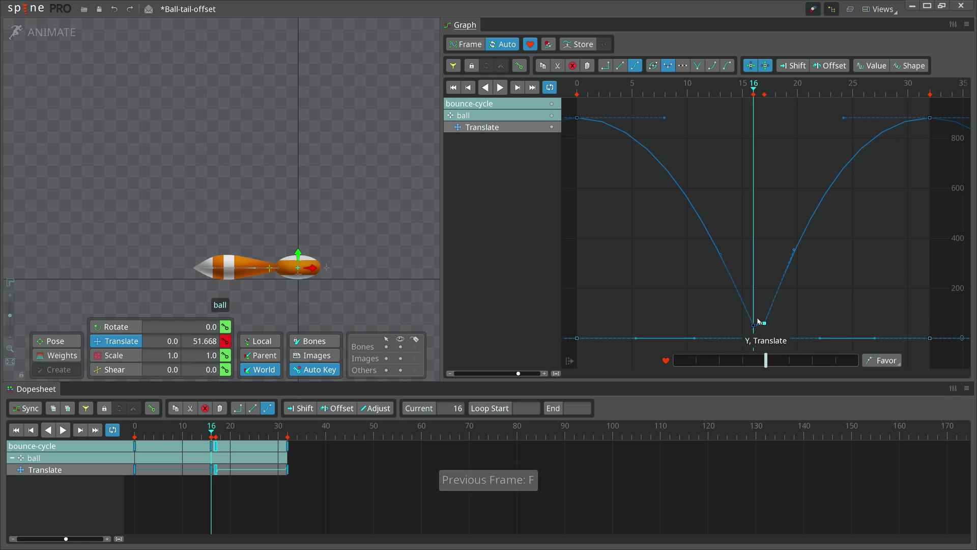
{"action": "key", "text": "r"}
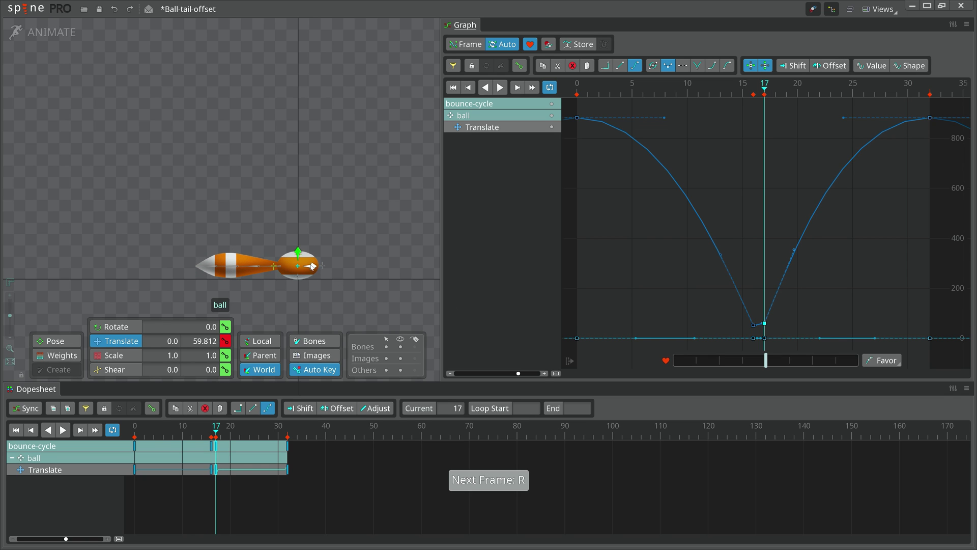
{"action": "key", "text": "f"}
{"action": "key", "text": "f"}
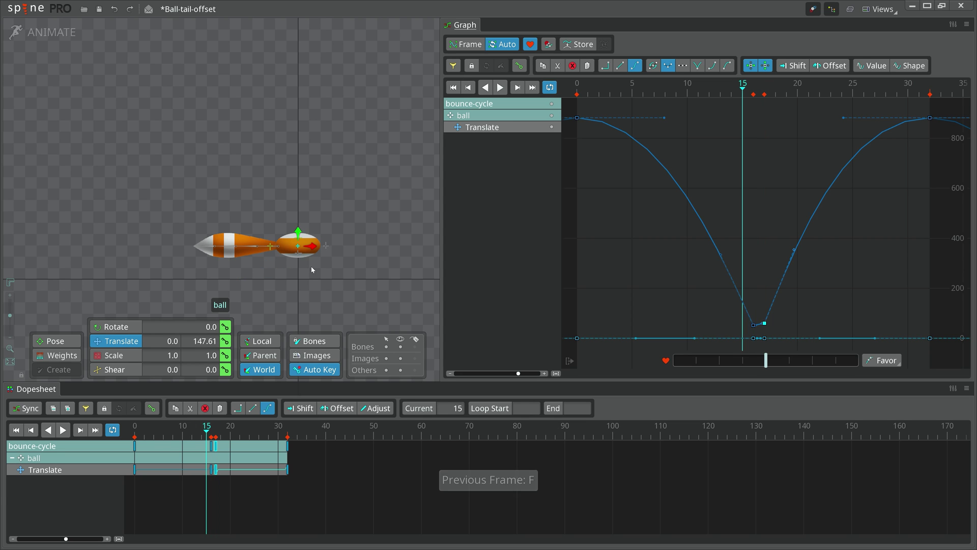
{"action": "key", "text": "space"}
{"action": "left_click", "coordinate": [299, 238]}
{"action": "left_click_drag", "start_coordinate": [298, 237], "coordinate": [298, 204]}
Copy the top bone's rest keys from frame 0 to frame 8 and from frame 32 to frame 25
{"action": "left_click", "coordinate": [136, 447]}
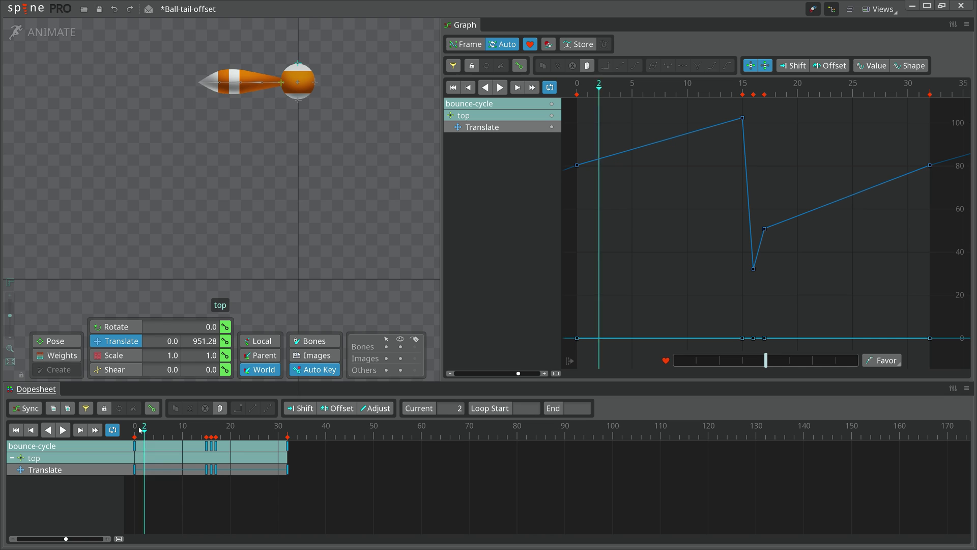
{"action": "left_click_drag", "start_coordinate": [139, 449], "coordinate": [176, 450]}
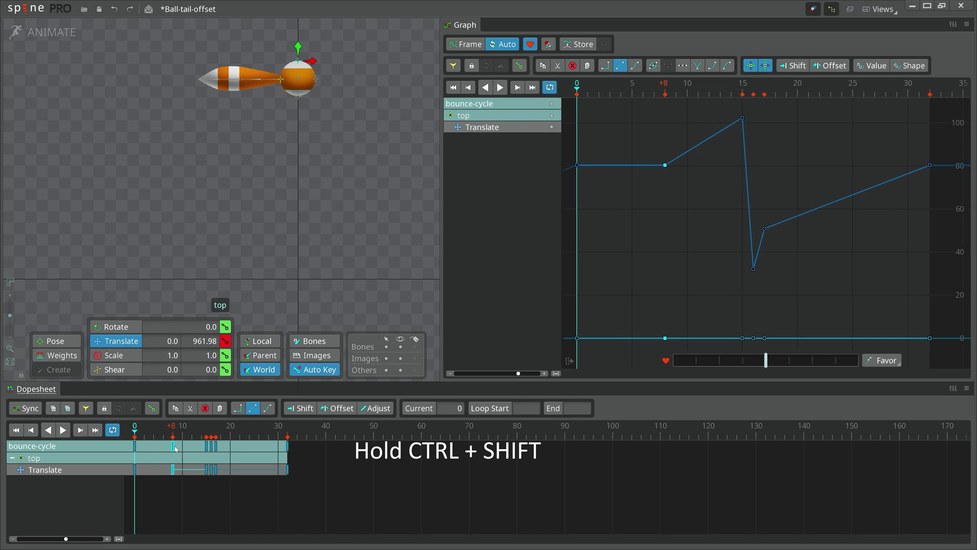
{"action": "key", "text": "w"}
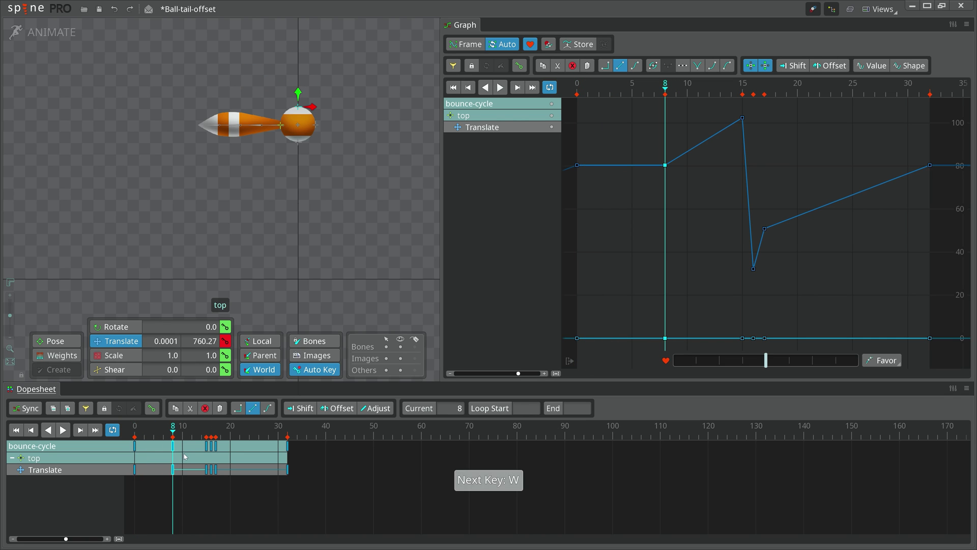
{"action": "key", "text": "w"}
{"action": "key", "text": "w"}
{"action": "key", "text": "w"}
{"action": "key", "text": "w"}
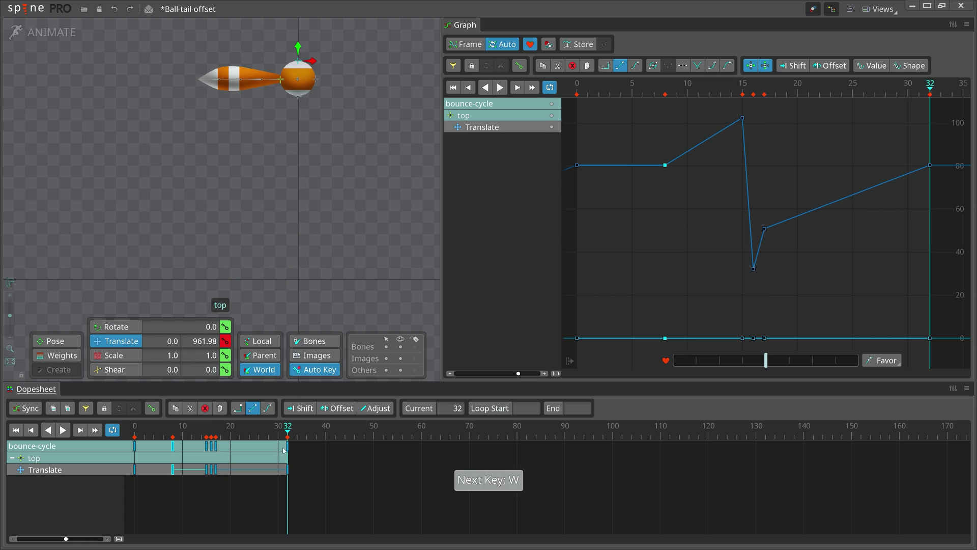
{"action": "left_click_drag", "start_coordinate": [288, 447], "coordinate": [255, 449]}
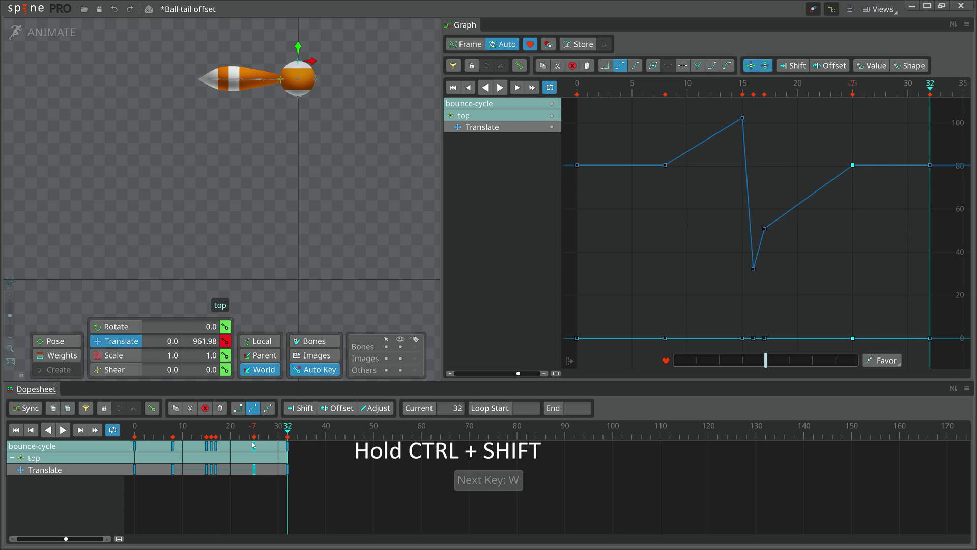
{"action": "key", "text": "s"}
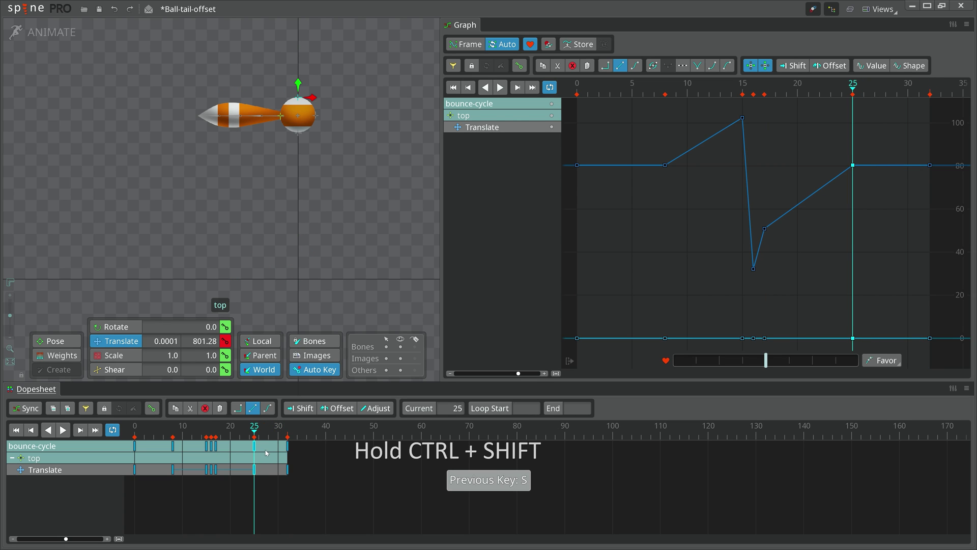
Stretch the top bone higher at frame 18 and play the loop with bones hidden
{"action": "key", "text": "s"}
{"action": "key", "text": "r"}
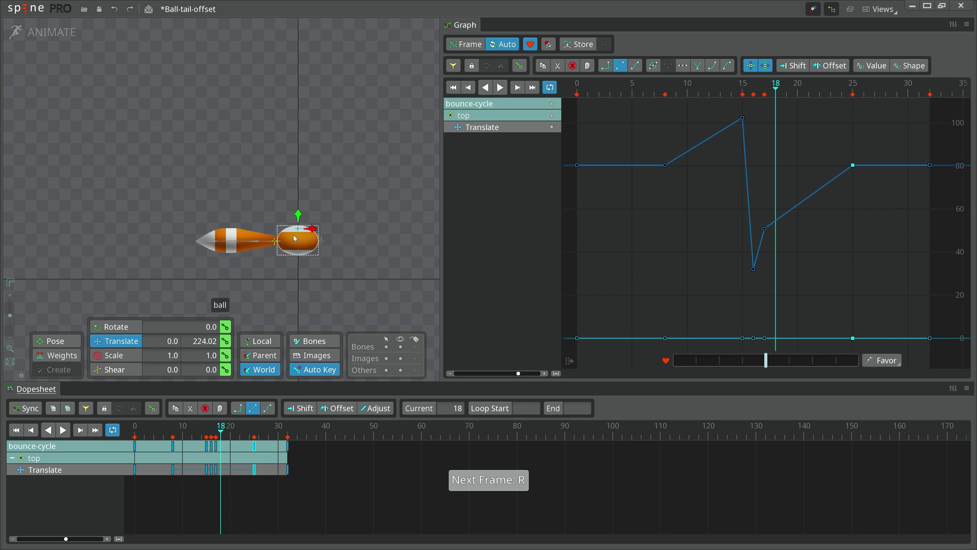
{"action": "left_click_drag", "start_coordinate": [298, 208], "coordinate": [319, 196]}
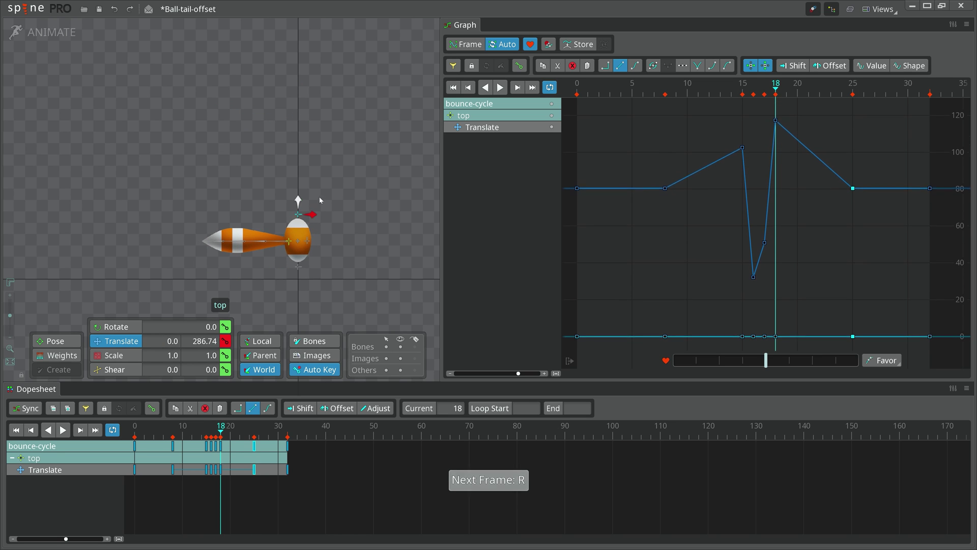
{"action": "key", "text": "l"}
{"action": "key", "text": "ctrl+b"}
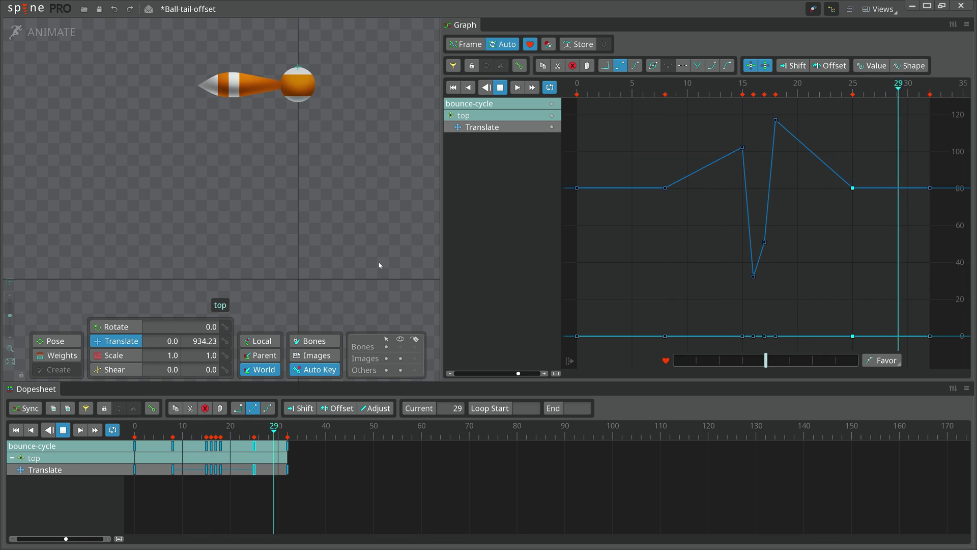
Stop playback, show the bones, and box-select the ball and tail bones
{"action": "key", "text": "l"}
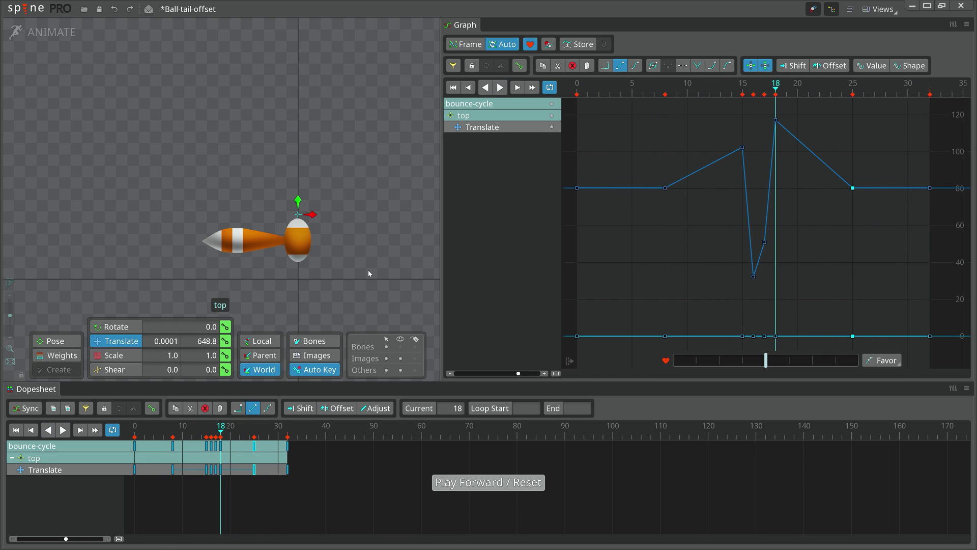
{"action": "key", "text": "ctrl+b"}
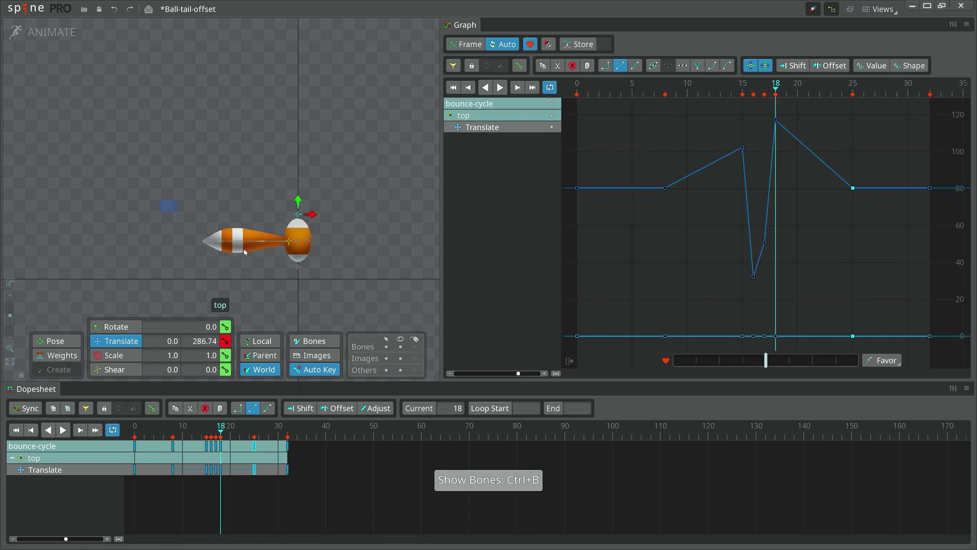
{"action": "left_click_drag", "start_coordinate": [245, 252], "coordinate": [265, 273]}
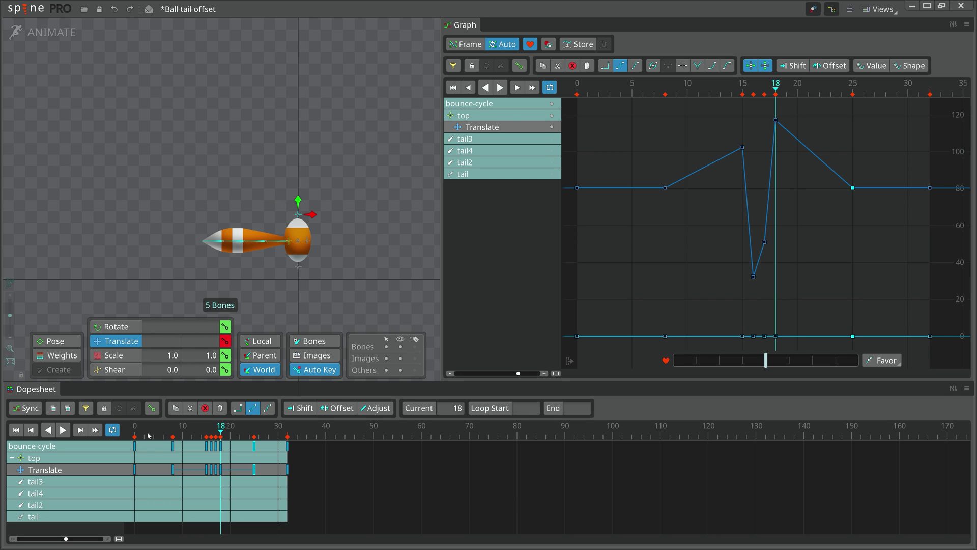
Curl the tail downward at frame 0 and key the four tail bones' rotation
{"action": "left_click_drag", "start_coordinate": [148, 434], "coordinate": [134, 432]}
{"action": "key", "text": "c"}
{"action": "left_click_drag", "start_coordinate": [326, 188], "coordinate": [368, 120]}
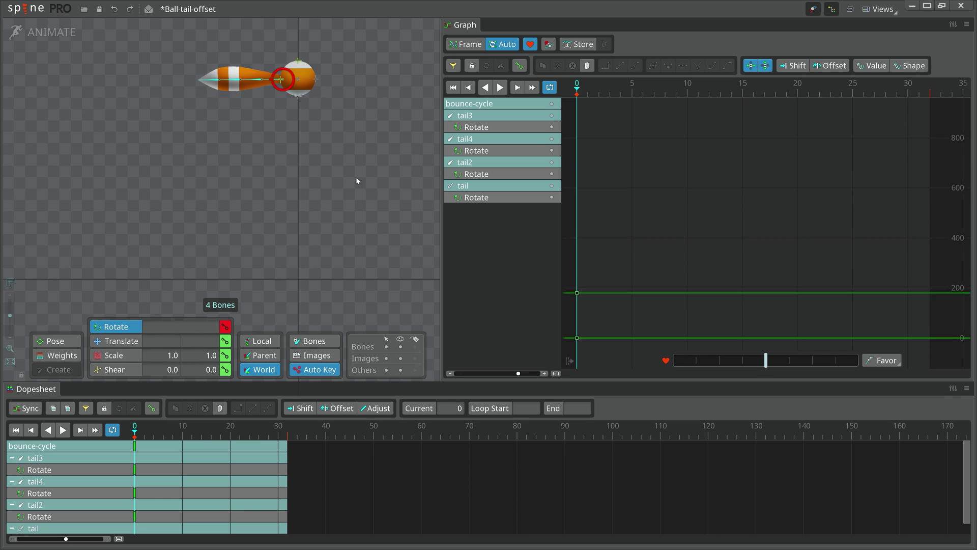
{"action": "left_click", "coordinate": [320, 103]}
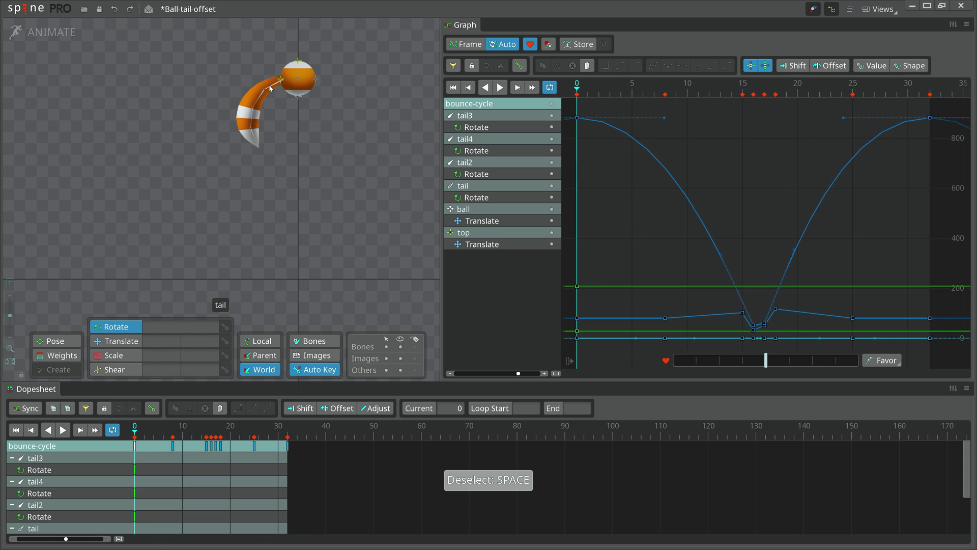
{"action": "left_click", "coordinate": [272, 89]}
{"action": "left_click_drag", "start_coordinate": [367, 147], "coordinate": [338, 145]}
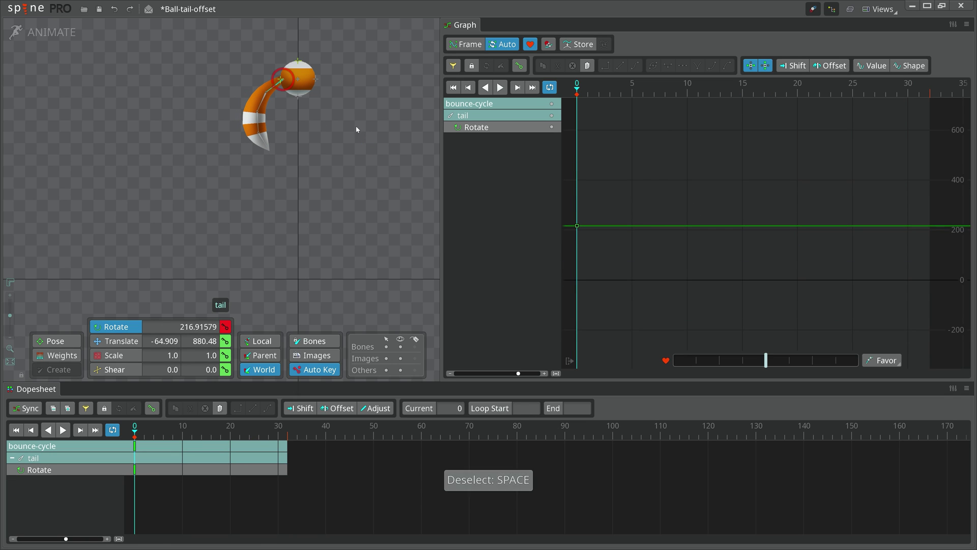
{"action": "left_click_drag", "start_coordinate": [153, 55], "coordinate": [271, 165]}
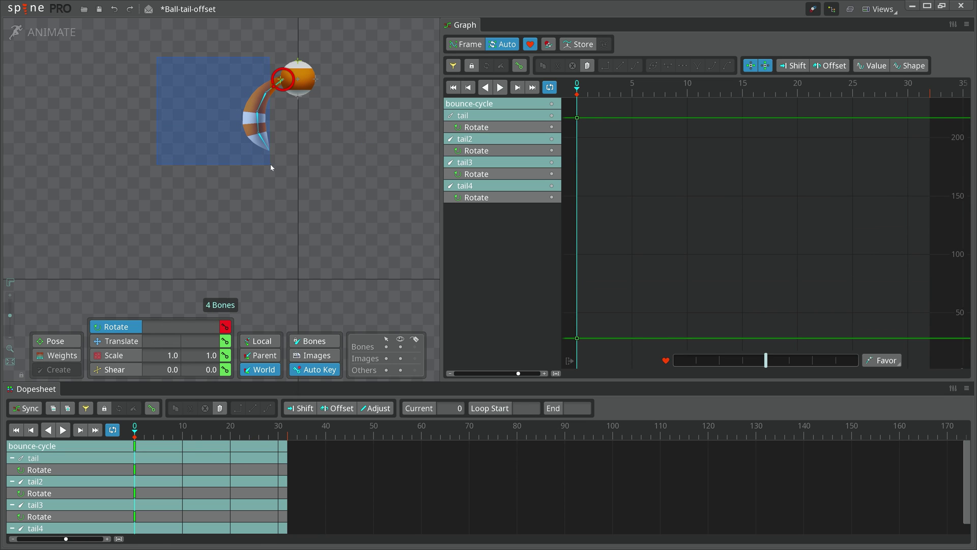
{"action": "key", "text": "l"}
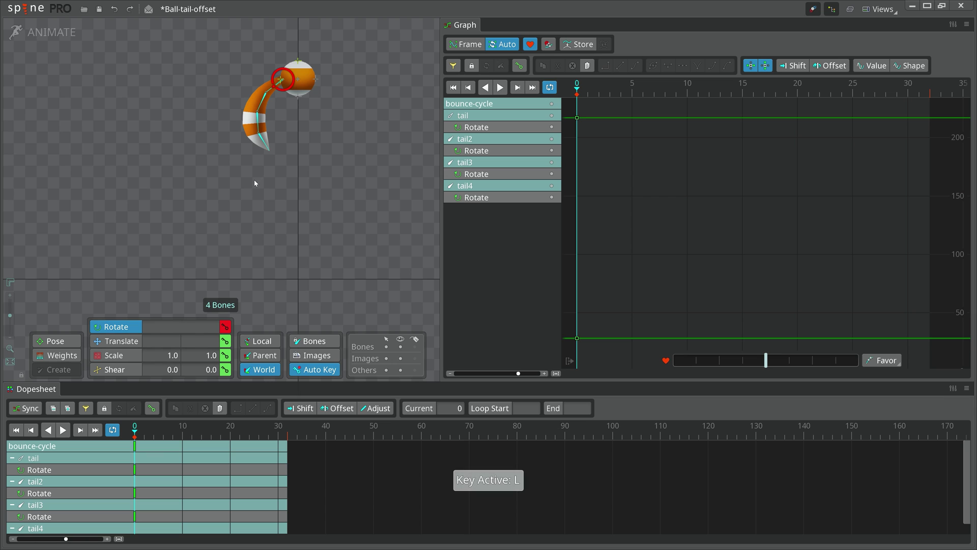
Key the same tail rotation at frame 32, the loop end
{"action": "left_click", "coordinate": [286, 427]}
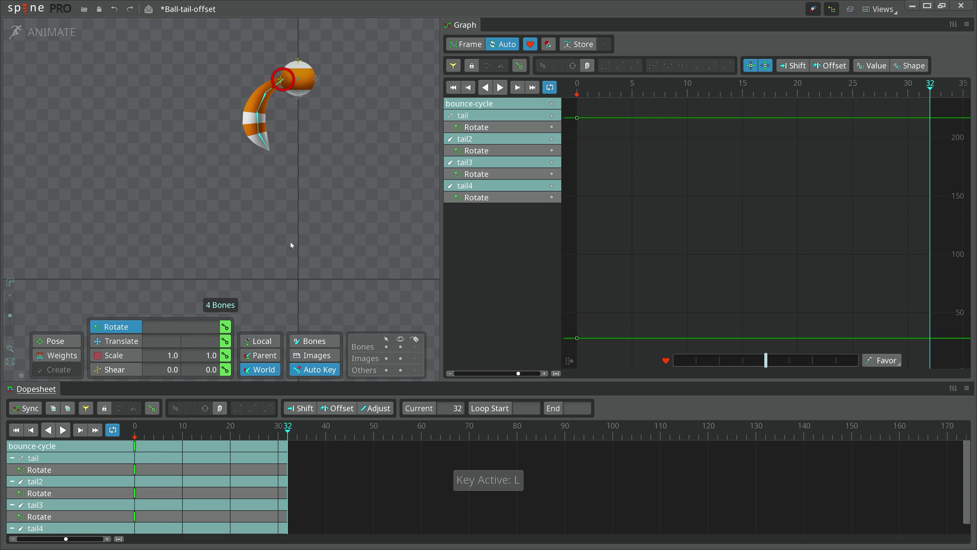
{"action": "key", "text": "l"}
{"action": "key", "text": "a"}
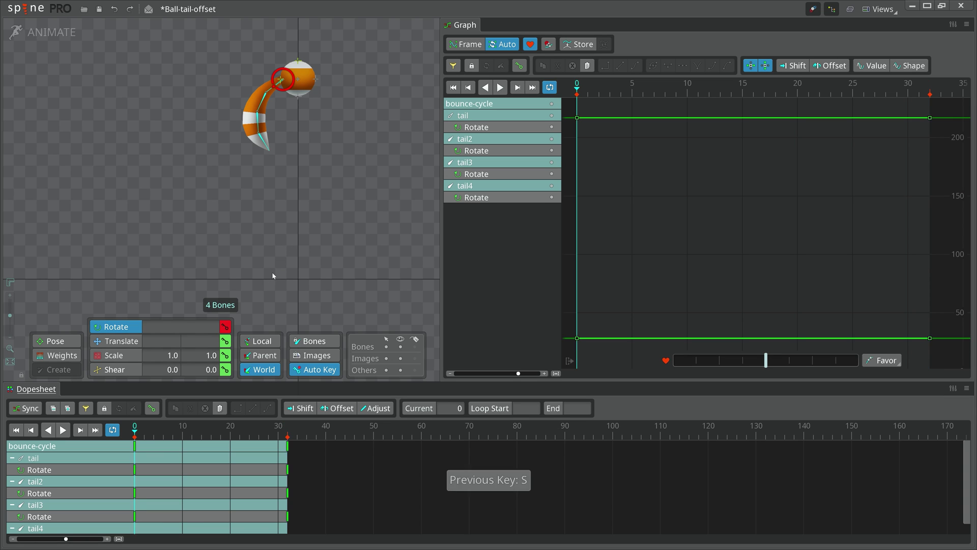
{"action": "key", "text": "w"}
{"action": "key", "text": "s"}
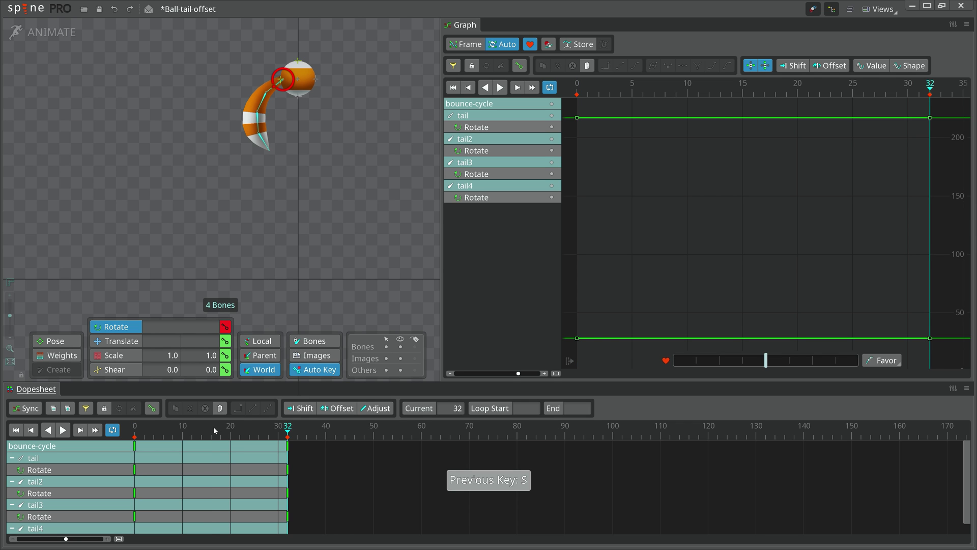
Swing the tail bones upward at frame 16, turning the base tail bone further
{"action": "left_click", "coordinate": [212, 426]}
{"action": "left_click_drag", "start_coordinate": [408, 234], "coordinate": [280, 289]}
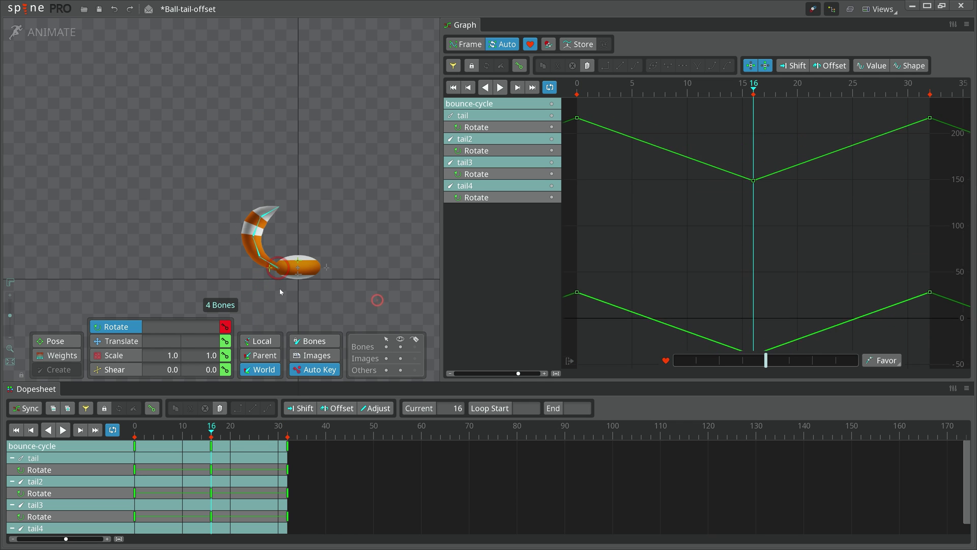
{"action": "key", "text": "space"}
{"action": "left_click", "coordinate": [267, 260]}
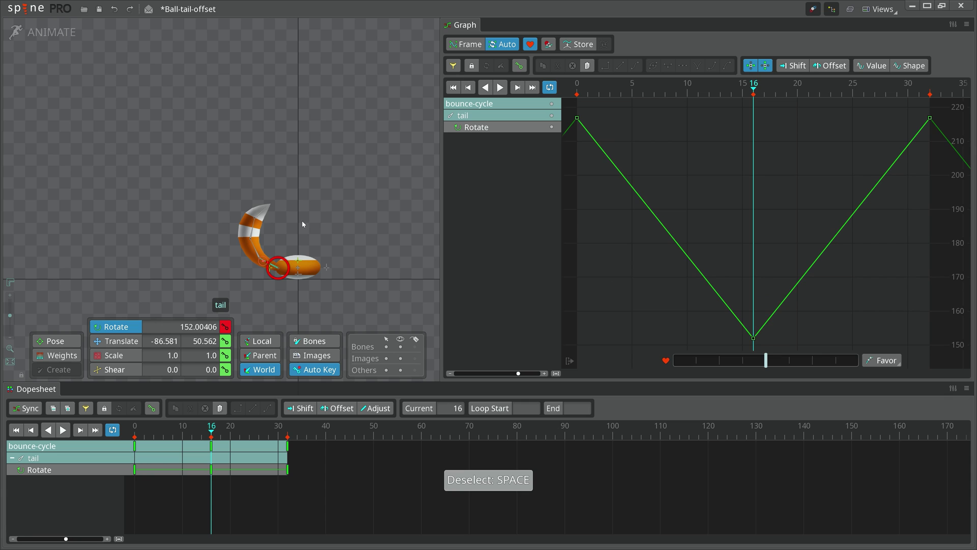
{"action": "left_click_drag", "start_coordinate": [303, 224], "coordinate": [321, 237]}
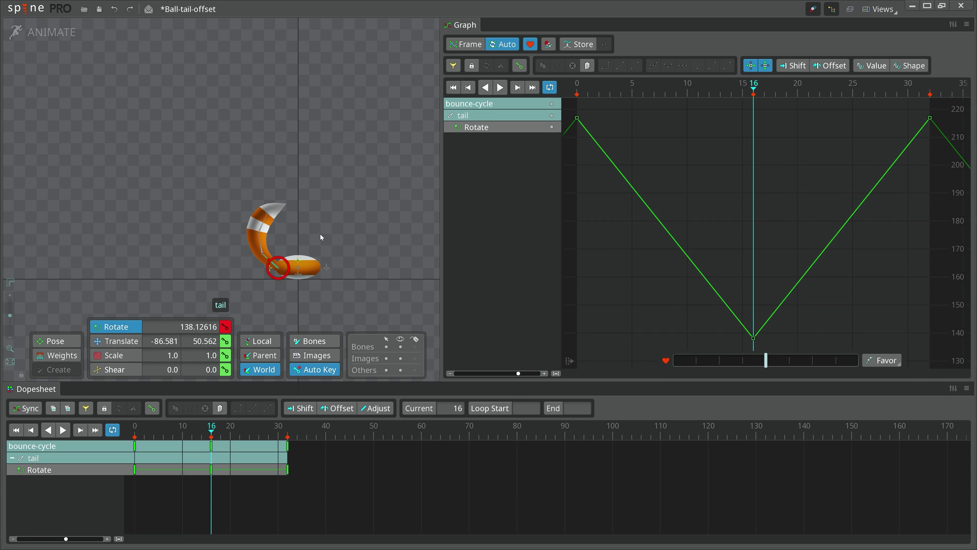
{"action": "key", "text": "space"}
{"action": "left_click_drag", "start_coordinate": [208, 158], "coordinate": [286, 264]}
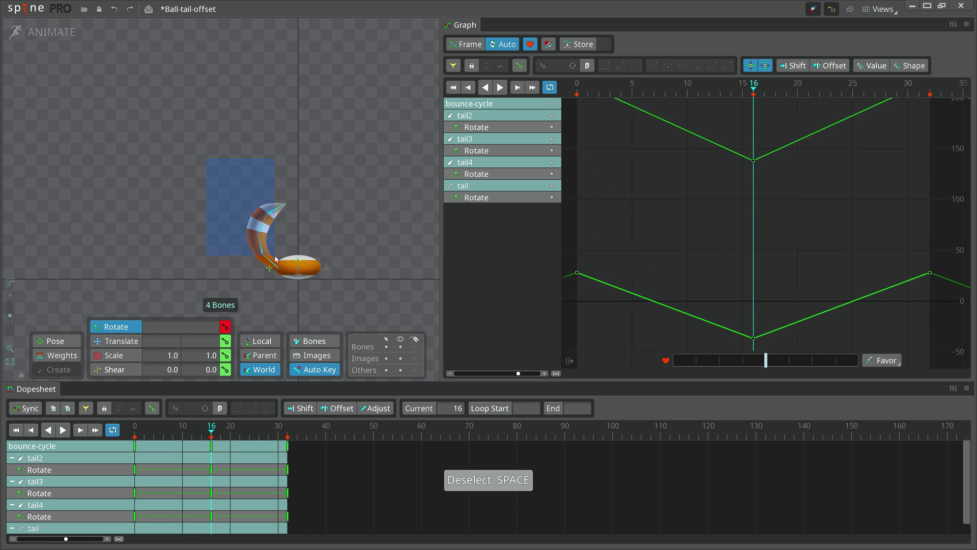
Set Bezier interpolation on all the tail rotation keys
{"action": "left_click_drag", "start_coordinate": [302, 467], "coordinate": [133, 441]}
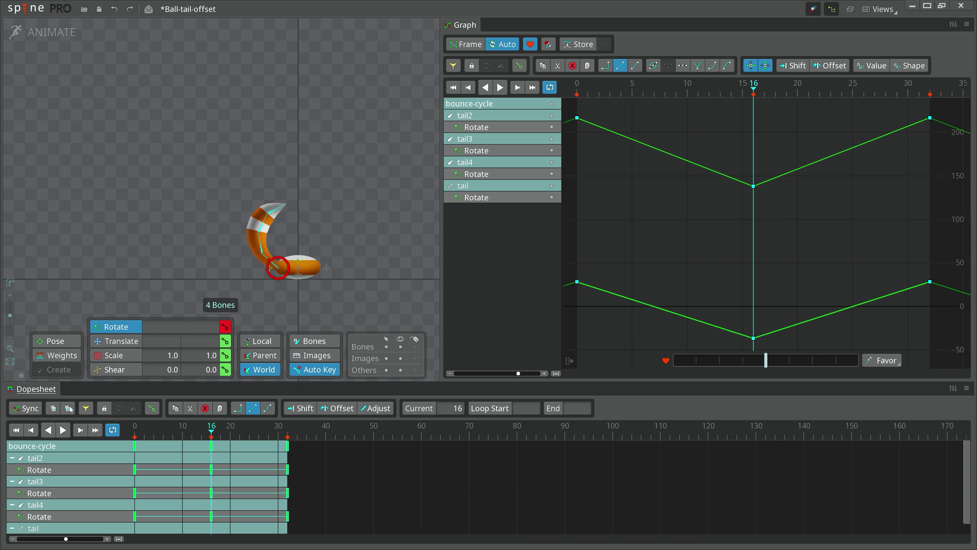
{"action": "left_click", "coordinate": [270, 409]}
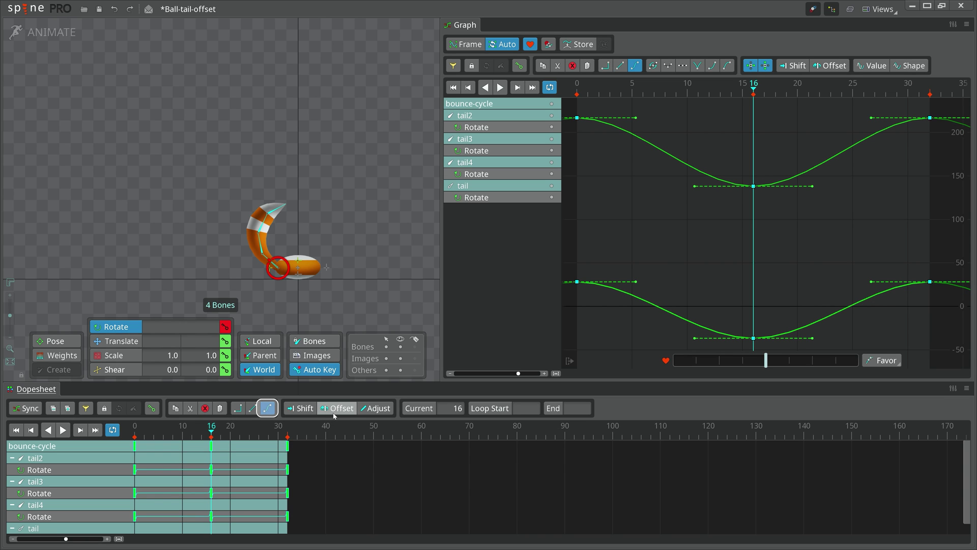
{"action": "left_click", "coordinate": [135, 471]}
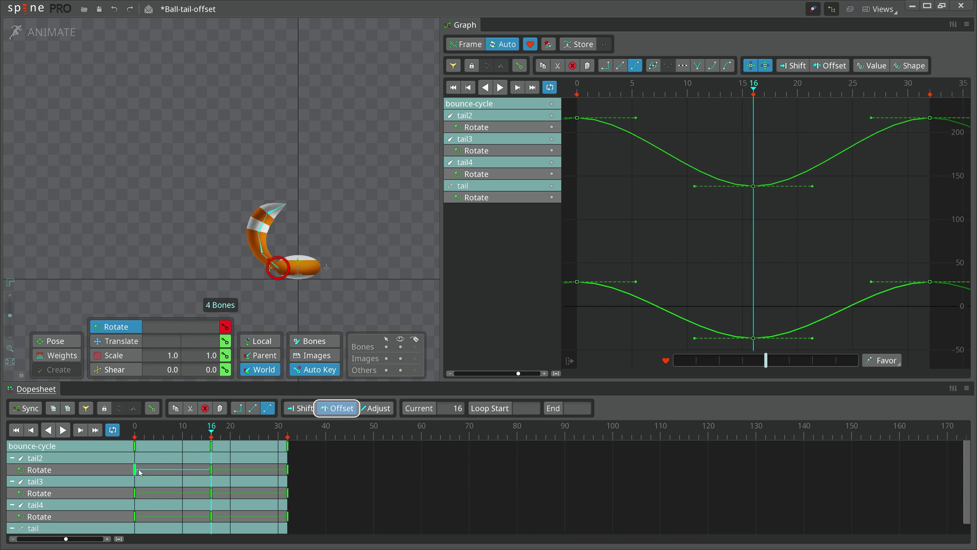
Shift tail3's rotation keys later in the Dopesheet and play the loop
{"action": "key", "text": "Home"}
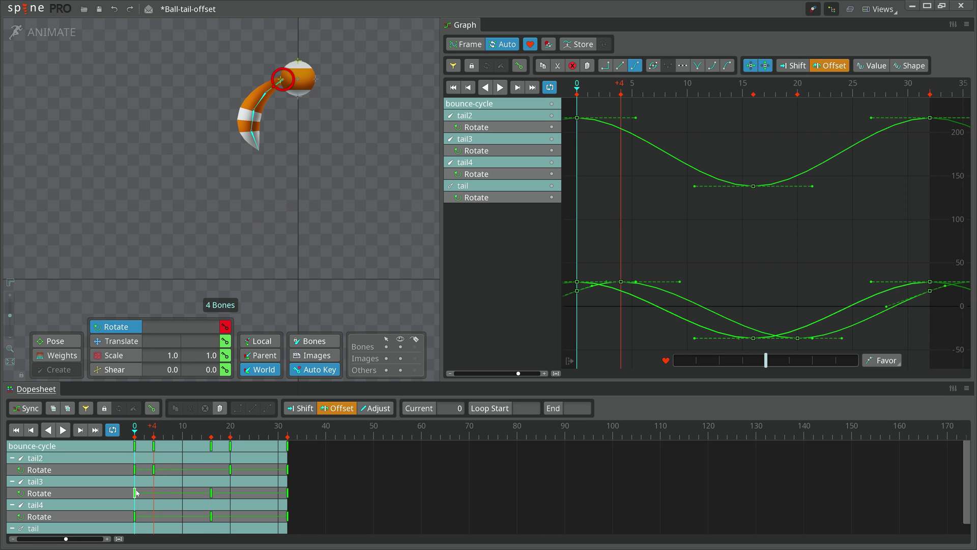
{"action": "left_click_drag", "start_coordinate": [163, 498], "coordinate": [170, 499]}
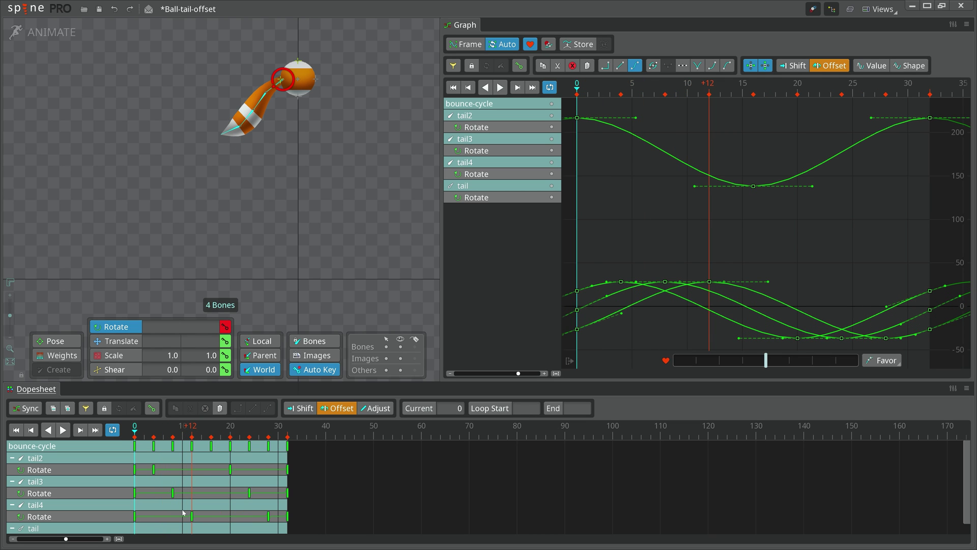
{"action": "key", "text": "l"}
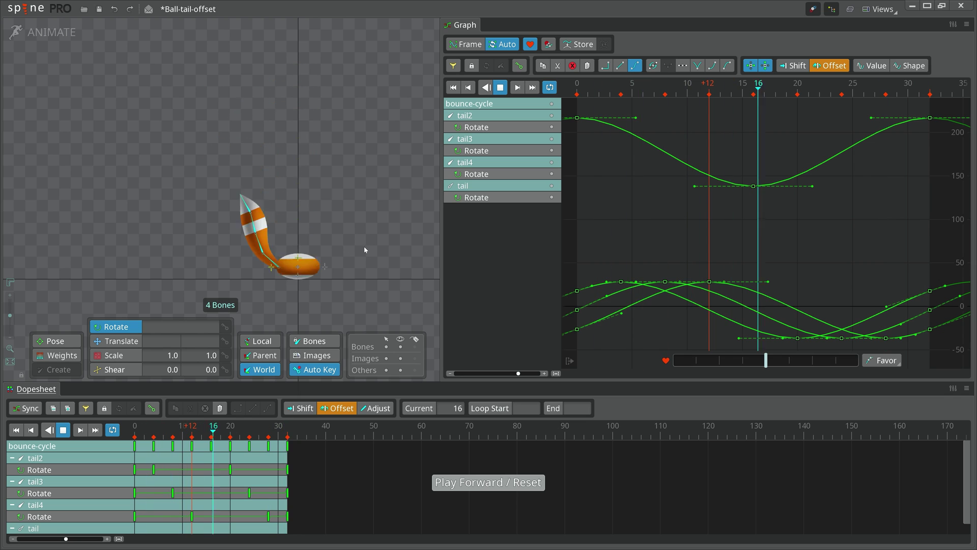
Toggle bone drawing, hide the Graph and Dopesheet, and deselect all bones
{"action": "key", "text": "ctrl+b"}
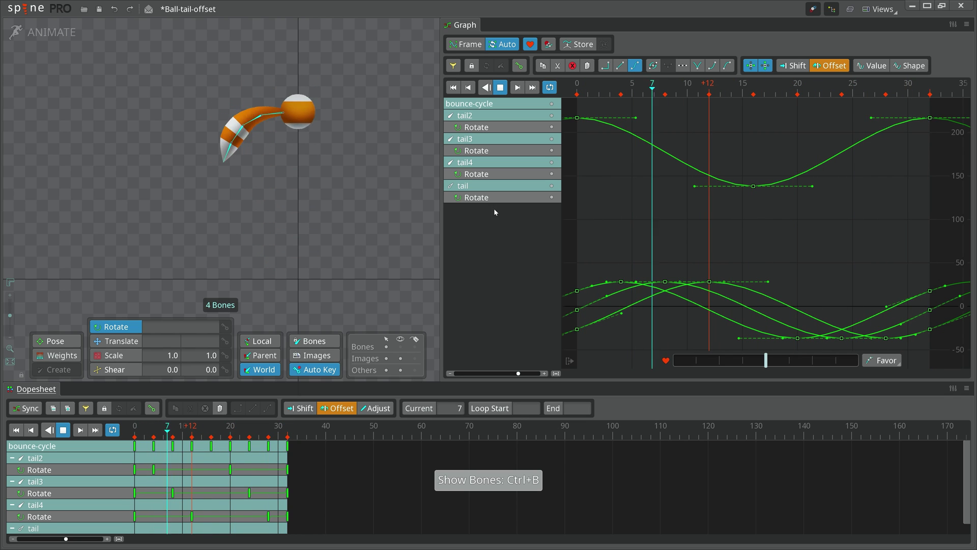
{"action": "key", "text": "Tab"}
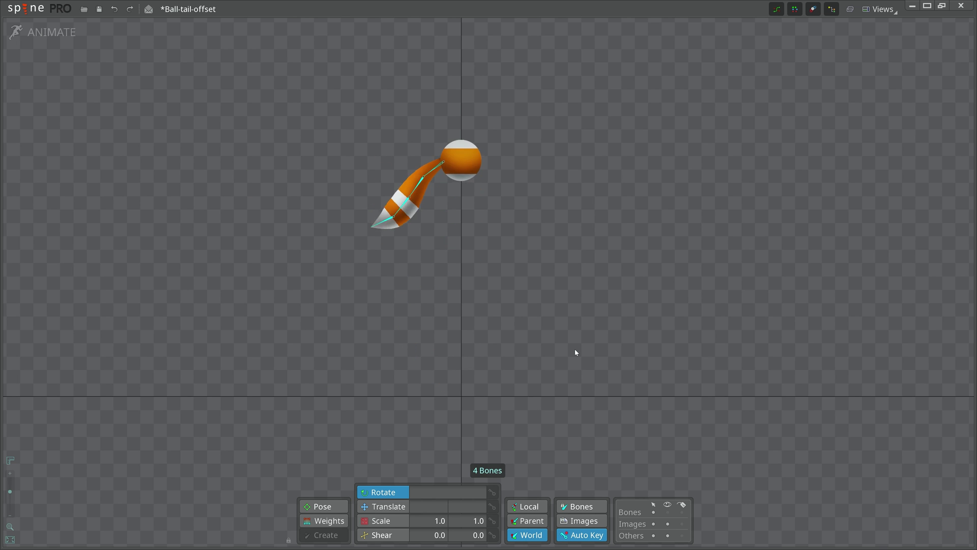
{"action": "key", "text": "space"}
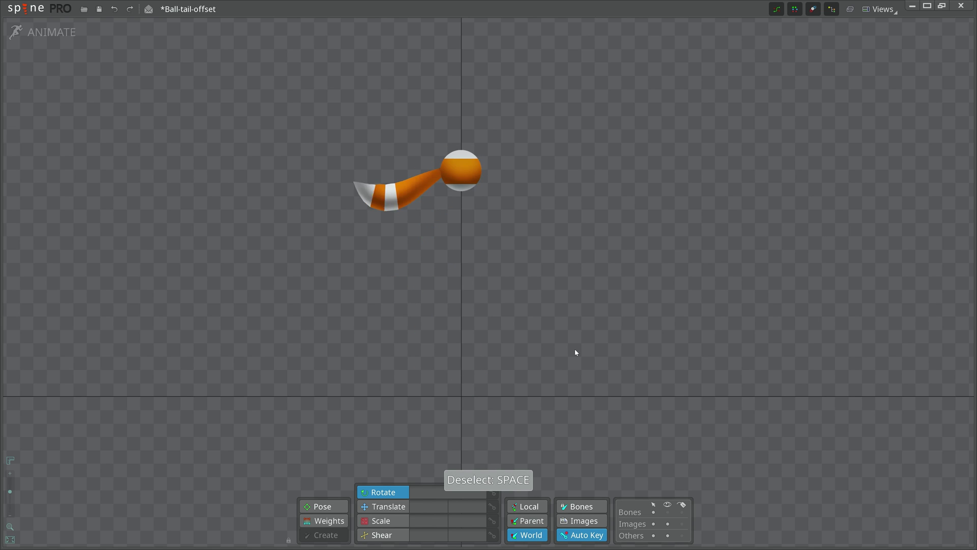